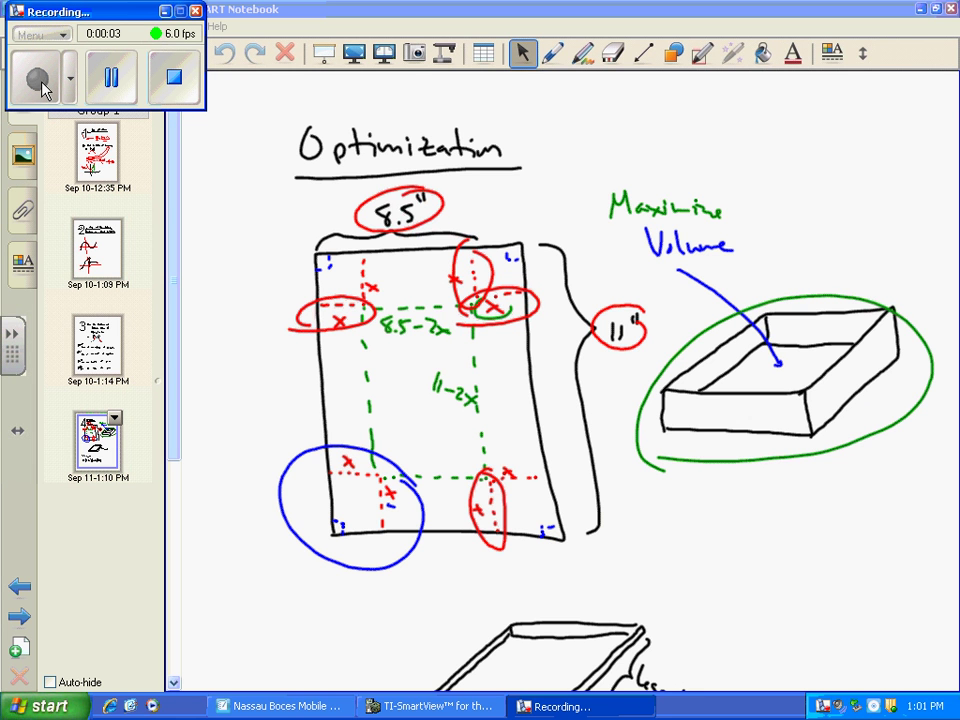
Circle the formula V = (11-2x)(8.5-2x)(x) in red and scroll to the blank space below.
mouse_move(176, 259)
mouse_down()
mouse_move(163, 388)
mouse_move(168, 482)
mouse_up()
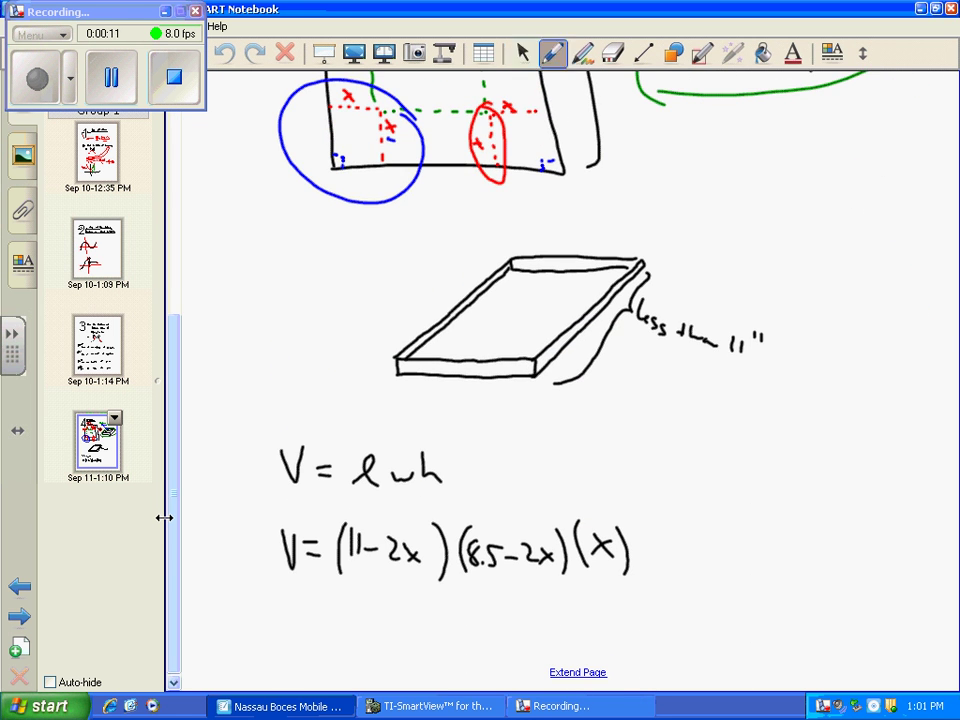
mouse_move(248, 565)
mouse_down()
mouse_move(389, 592)
mouse_move(571, 597)
mouse_move(684, 570)
mouse_move(588, 509)
mouse_move(408, 499)
mouse_move(240, 530)
mouse_move(250, 568)
mouse_up()
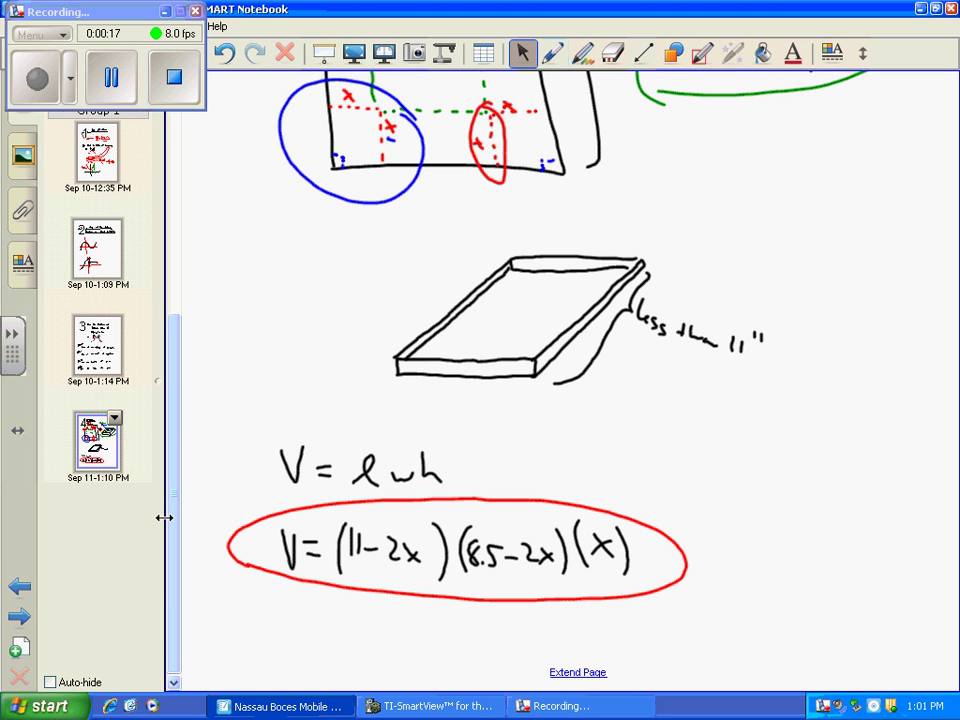
click(566, 675)
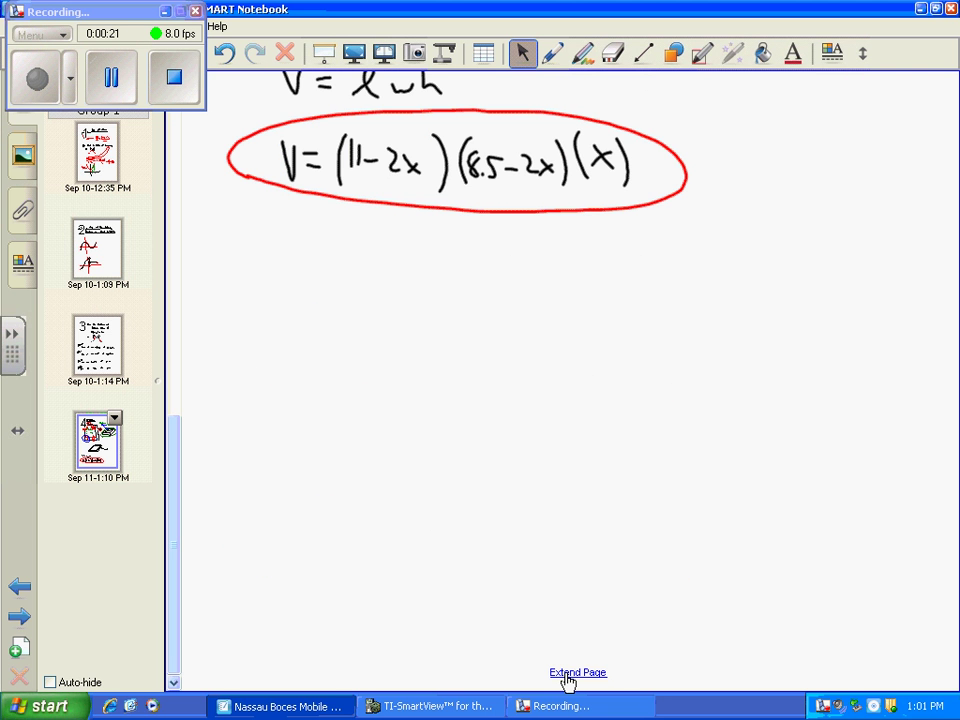
Draw the sheet rectangle with braces labelled 8.5" across the top and 11" down the side.
mouse_move(356, 292)
mouse_down()
mouse_move(368, 606)
mouse_move(424, 286)
mouse_move(623, 268)
mouse_move(617, 574)
mouse_move(460, 610)
mouse_move(368, 604)
mouse_up()
mouse_move(350, 282)
mouse_down()
mouse_move(437, 262)
mouse_move(604, 252)
mouse_move(612, 262)
mouse_up()
mouse_move(464, 228)
mouse_down()
mouse_move(456, 238)
mouse_move(474, 242)
mouse_move(495, 227)
mouse_up()
click(477, 239)
drag(502, 219, 501, 227)
mouse_move(343, 296)
mouse_down()
mouse_move(312, 334)
mouse_move(310, 498)
mouse_move(350, 592)
mouse_up()
drag(264, 430, 265, 452)
mouse_move(277, 430)
mouse_down()
mouse_move(278, 452)
mouse_move(285, 432)
mouse_up()
drag(291, 422, 290, 431)
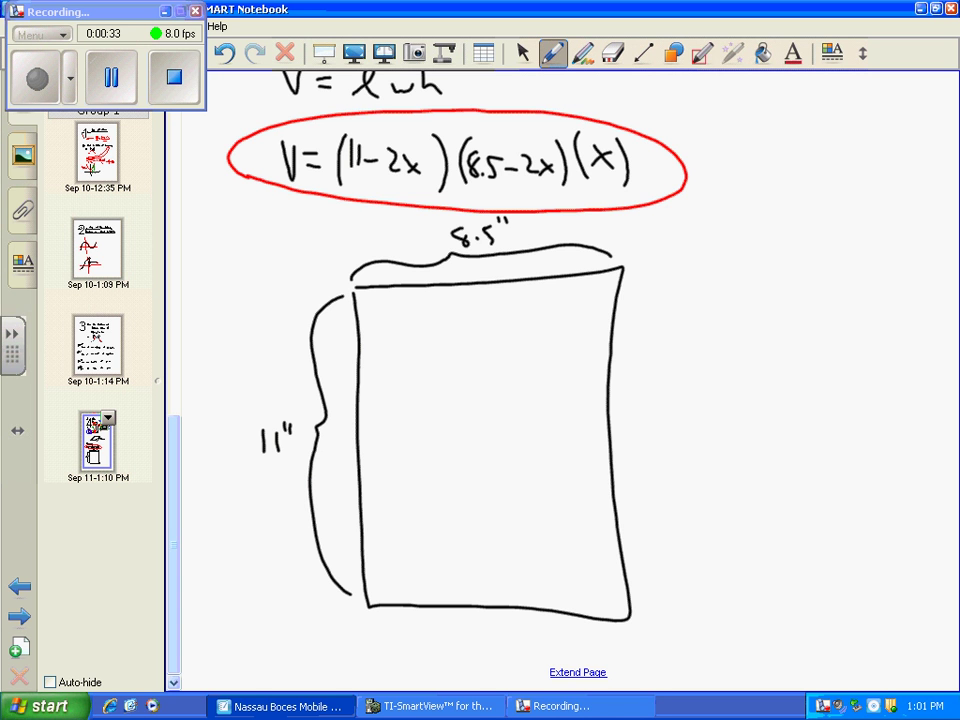
Dash the top-left and bottom-left corner squares and label their sides x.
drag(360, 341, 369, 341)
drag(379, 341, 404, 340)
drag(410, 339, 408, 294)
drag(408, 293, 430, 321)
drag(430, 309, 419, 321)
drag(374, 350, 384, 359)
drag(384, 350, 374, 359)
drag(366, 523, 384, 523)
drag(392, 524, 432, 529)
drag(432, 547, 432, 594)
drag(440, 564, 451, 576)
drag(451, 564, 440, 576)
drag(394, 511, 404, 521)
drag(404, 511, 394, 521)
Dash the bottom-right and top-right corner squares and label their sides x.
drag(556, 590, 556, 580)
drag(556, 572, 557, 545)
mouse_move(562, 545)
mouse_down()
mouse_move(615, 540)
mouse_move(580, 535)
mouse_up()
drag(580, 525, 570, 535)
drag(540, 576, 547, 585)
drag(546, 573, 535, 584)
drag(553, 285, 552, 325)
mouse_move(552, 333)
mouse_down()
mouse_move(553, 345)
mouse_move(572, 344)
mouse_up()
drag(590, 342, 616, 340)
drag(582, 350, 580, 357)
drag(528, 311, 536, 319)
drag(536, 311, 528, 319)
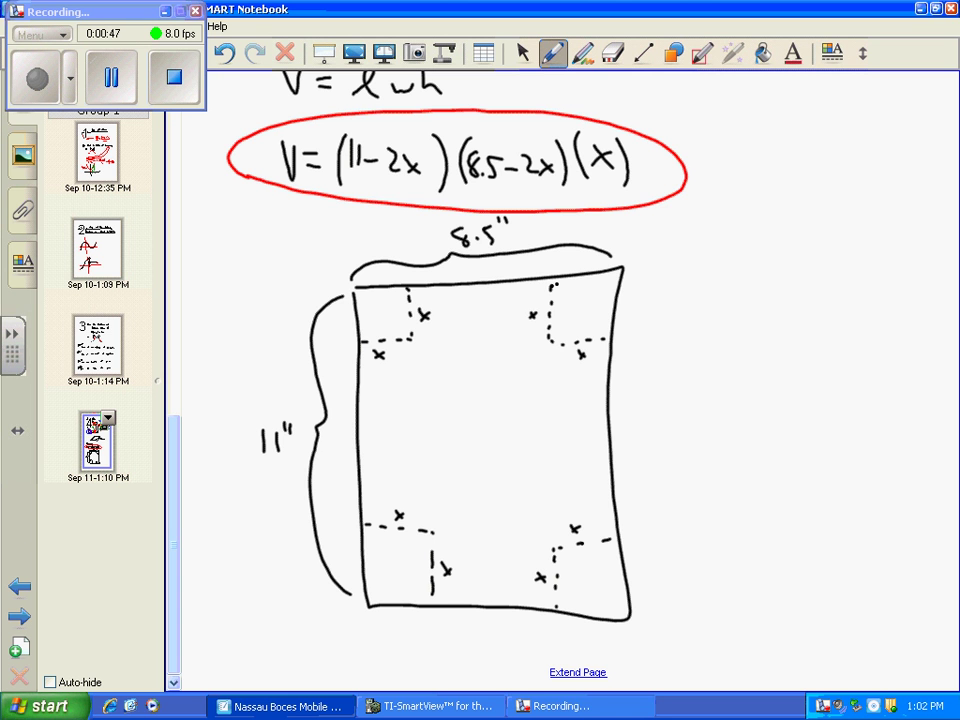
Outline the box base inside the corner cuts with green dashed lines.
click(521, 53)
drag(437, 530, 446, 530)
drag(456, 531, 465, 532)
drag(491, 535, 522, 537)
drag(530, 538, 540, 538)
mouse_move(546, 540)
mouse_down()
mouse_move(556, 540)
mouse_move(551, 512)
mouse_up()
drag(551, 500, 550, 400)
mouse_move(550, 385)
mouse_down()
mouse_move(550, 355)
mouse_move(520, 343)
mouse_up()
drag(510, 343, 430, 342)
mouse_move(420, 341)
mouse_down()
mouse_move(410, 341)
mouse_move(418, 392)
mouse_up()
drag(420, 402, 423, 442)
drag(425, 452, 426, 467)
drag(427, 478, 429, 492)
drag(431, 502, 436, 520)
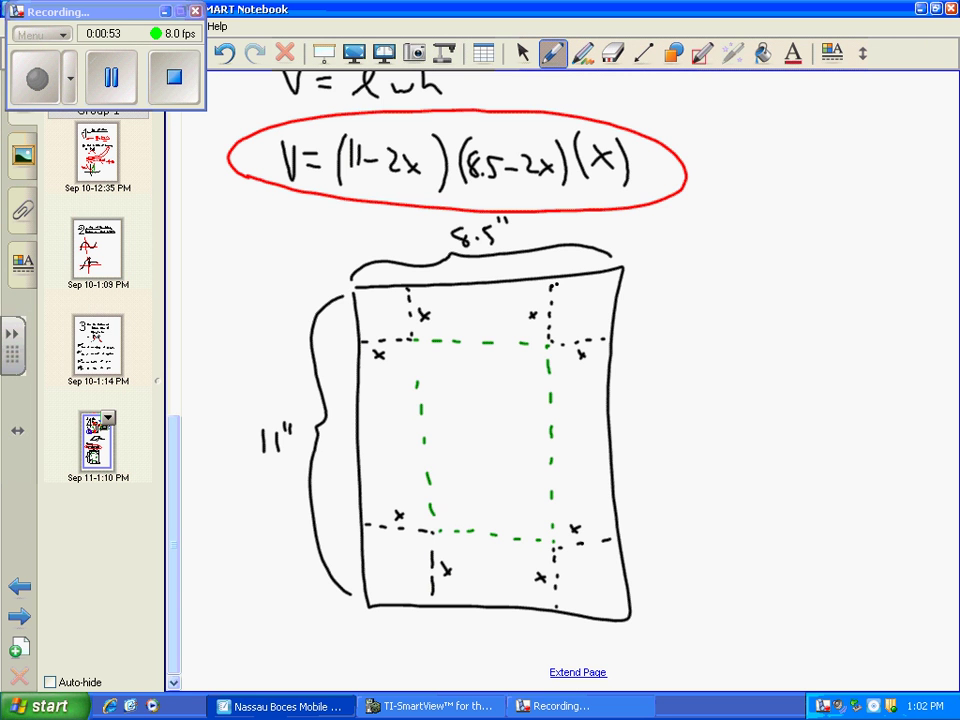
click(522, 53)
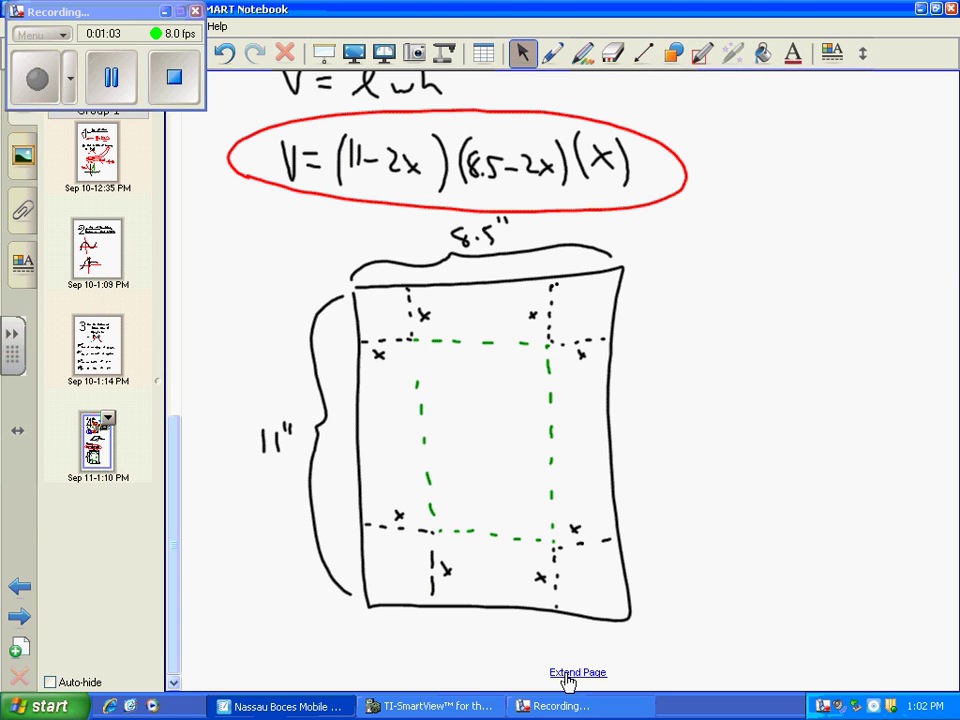
Draw a black rectangle around the red-circled V = (11-2x)(8.5-2x)(x) formula.
mouse_move(238, 208)
mouse_down()
mouse_move(665, 206)
mouse_move(588, 120)
mouse_move(294, 122)
mouse_move(234, 210)
mouse_up()
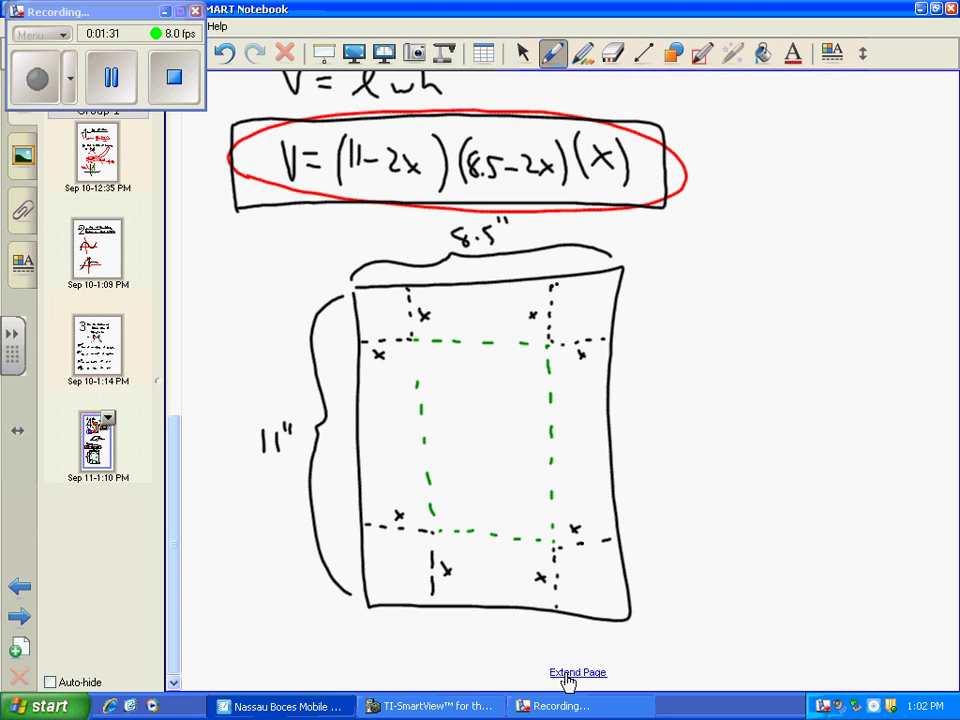
Trace progressively larger dashed corner cuts, two in blue and one in red.
mouse_move(360, 341)
mouse_down()
mouse_move(411, 341)
mouse_move(412, 287)
mouse_up()
mouse_move(455, 287)
mouse_down()
mouse_move(455, 381)
mouse_move(360, 387)
mouse_up()
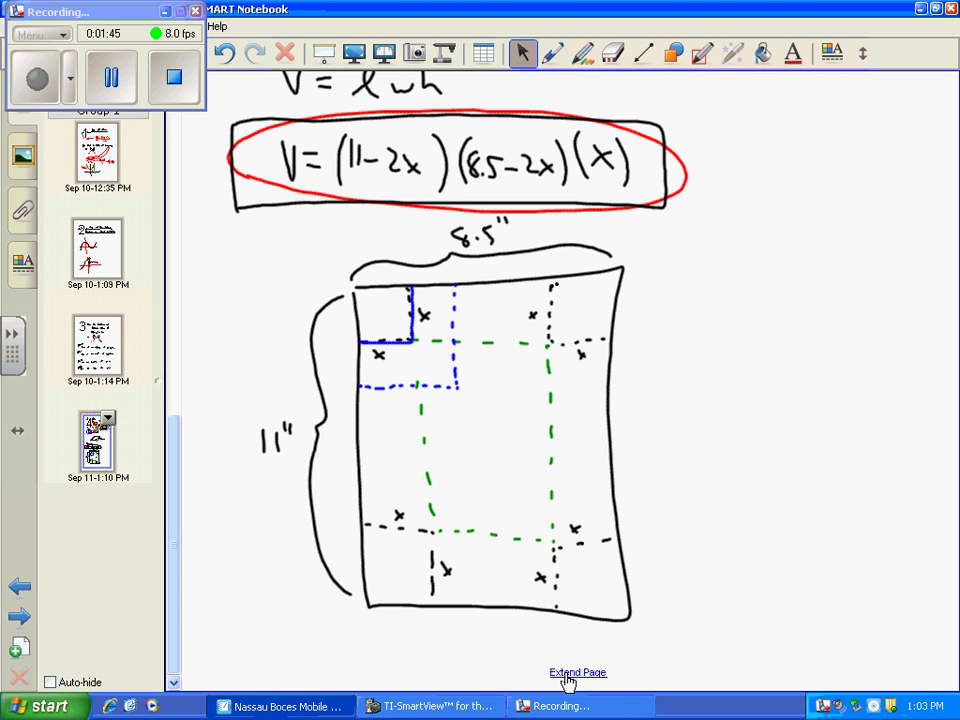
mouse_move(515, 283)
mouse_down()
mouse_move(518, 438)
mouse_move(358, 433)
mouse_up()
Highlight the leftover top edge in red and mark a point on it in green.
drag(512, 283, 622, 267)
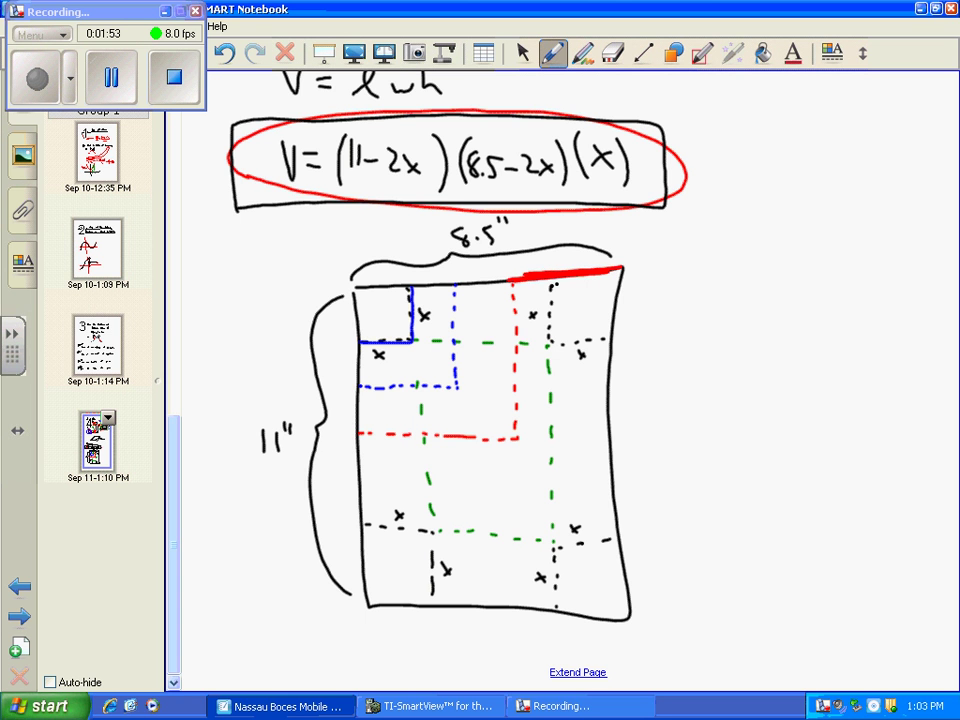
drag(522, 277, 586, 268)
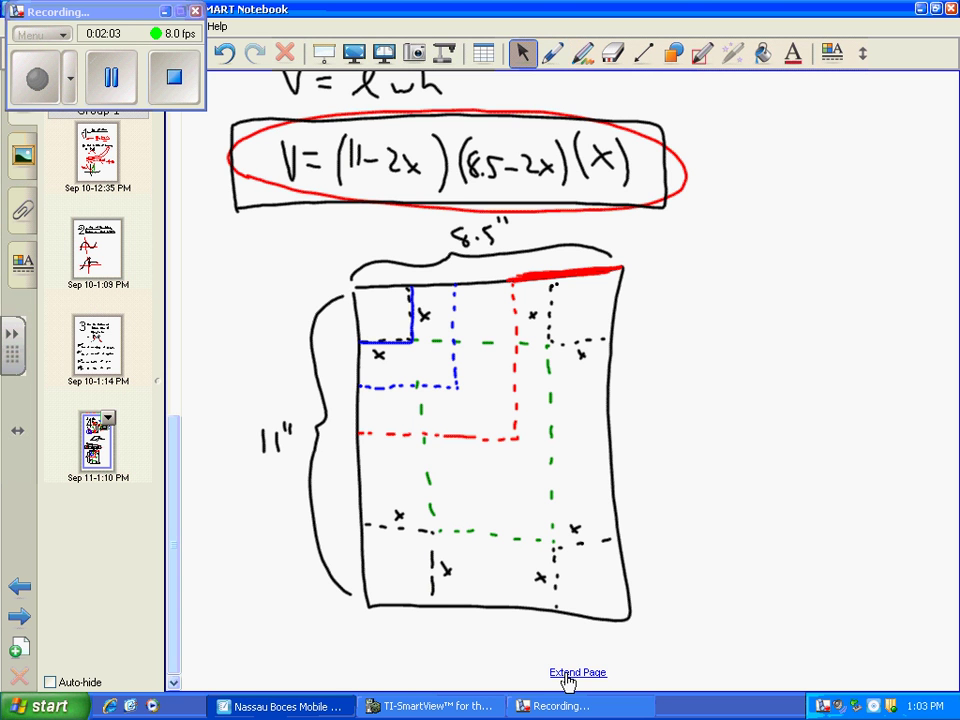
drag(476, 279, 474, 293)
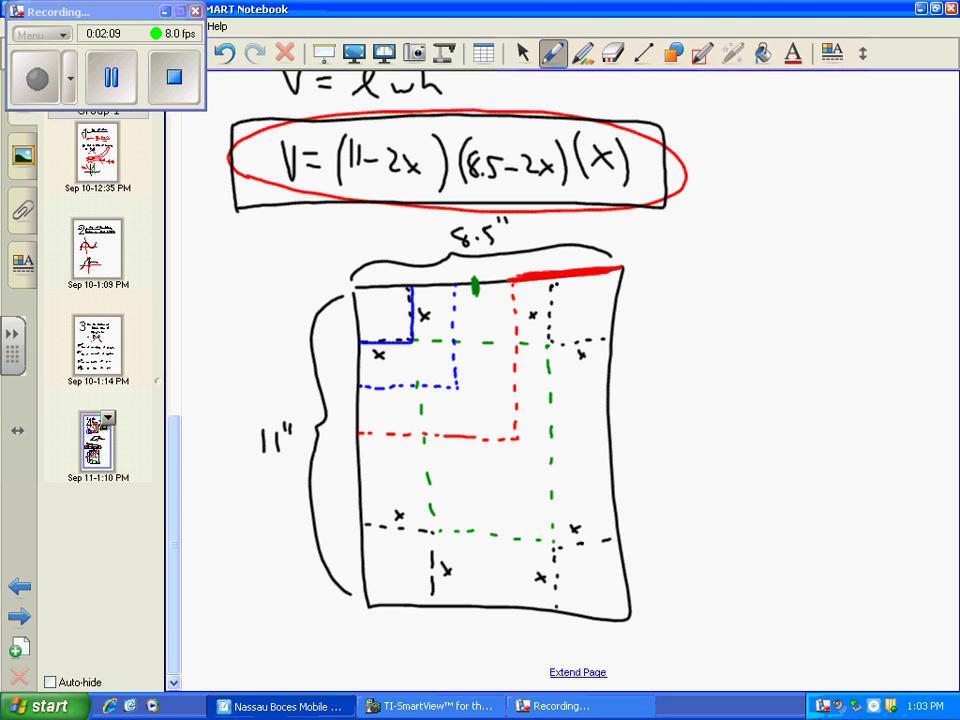
Write the underlined green heading 'Domain:' and begin the inequality 0 < x.
mouse_move(656, 352)
mouse_down()
mouse_move(657, 380)
mouse_move(752, 373)
mouse_up()
drag(652, 389, 775, 386)
click(767, 372)
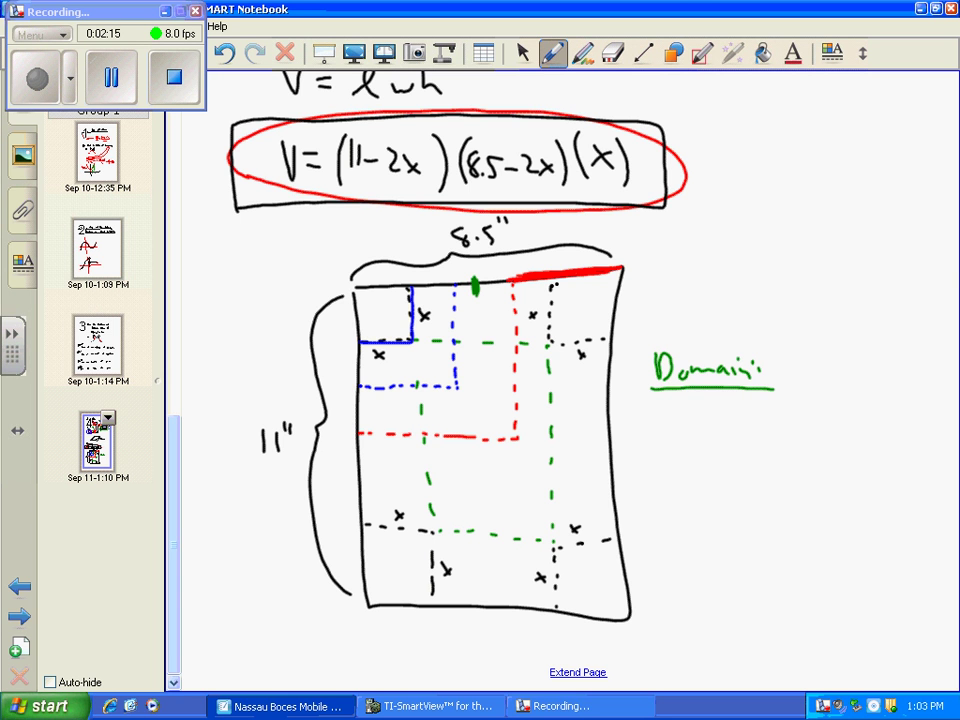
mouse_move(691, 434)
mouse_down()
mouse_move(692, 455)
mouse_move(694, 436)
mouse_up()
mouse_move(716, 434)
mouse_down()
mouse_move(716, 453)
mouse_move(755, 452)
mouse_move(737, 453)
mouse_up()
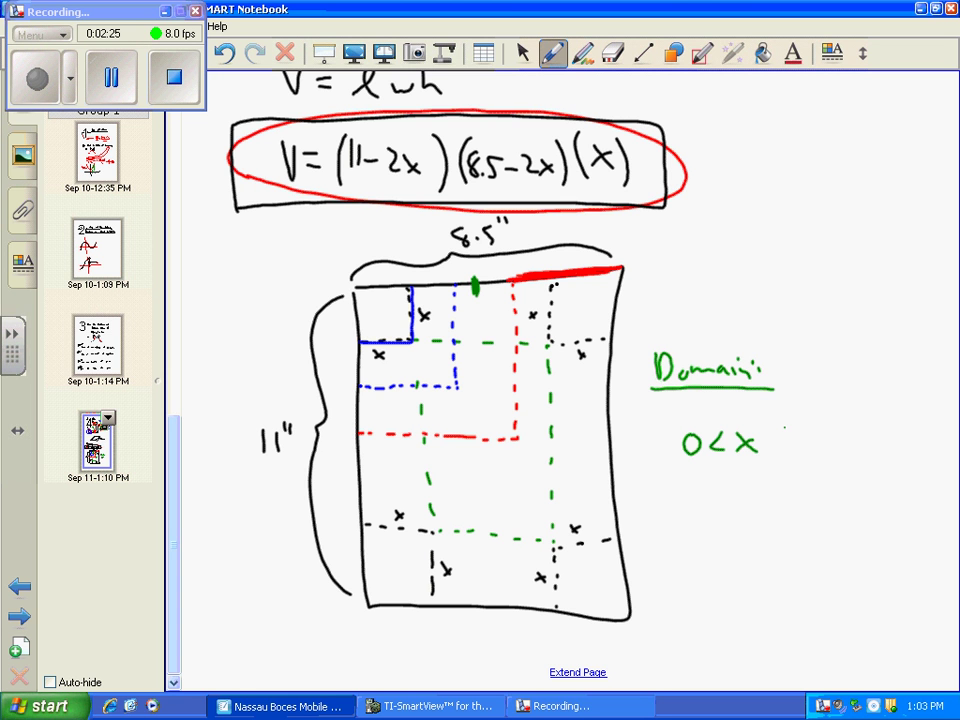
Complete the bound < 8.5/2 = 4.25", add a green ϕ to the formula, and circle the domain in black.
mouse_move(786, 428)
mouse_down()
mouse_move(791, 446)
mouse_move(830, 421)
mouse_move(824, 436)
mouse_move(845, 438)
mouse_move(856, 467)
mouse_move(872, 437)
mouse_up()
click(837, 434)
click(829, 447)
mouse_move(860, 443)
mouse_down()
mouse_move(889, 436)
mouse_move(889, 450)
mouse_move(913, 448)
mouse_up()
click(898, 448)
mouse_move(923, 433)
mouse_down()
mouse_move(915, 448)
mouse_move(936, 437)
mouse_up()
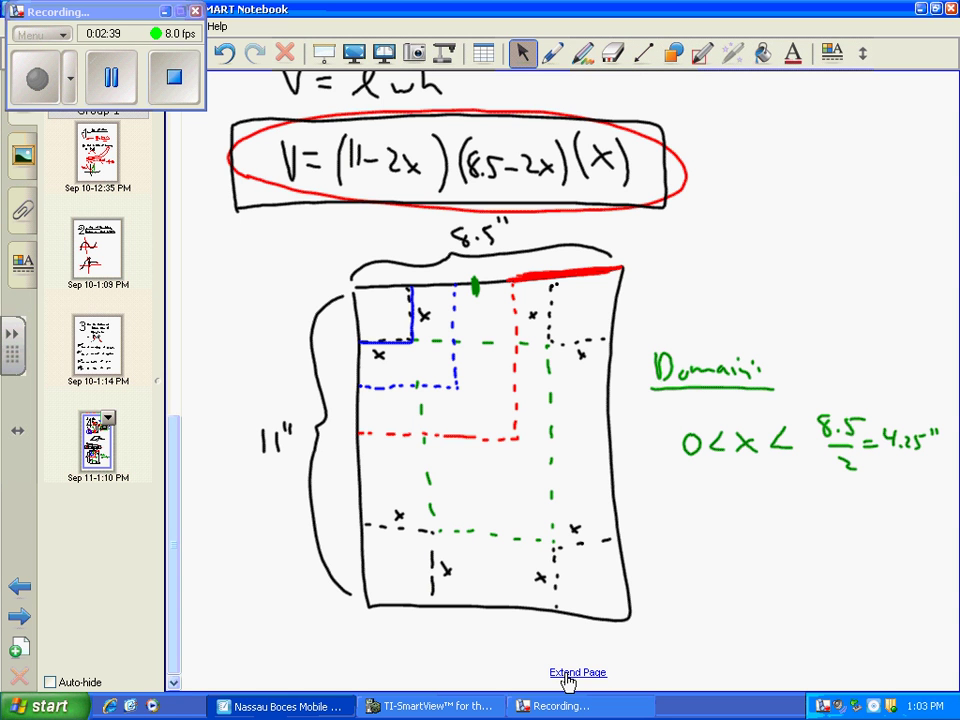
mouse_move(207, 158)
mouse_down()
mouse_move(205, 198)
mouse_move(201, 176)
mouse_up()
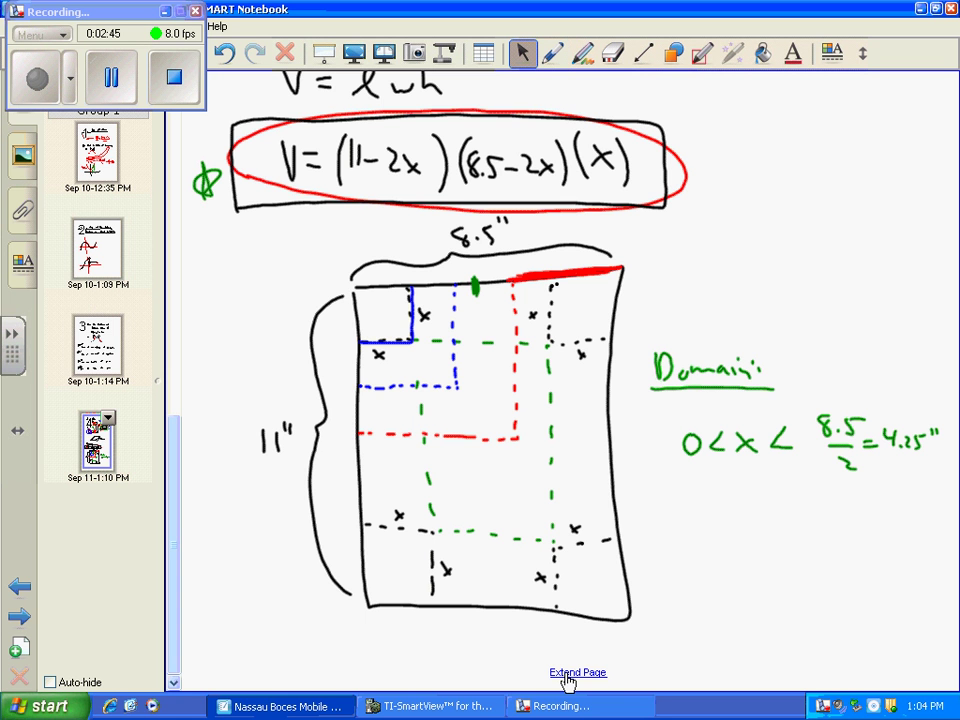
drag(760, 410, 682, 472)
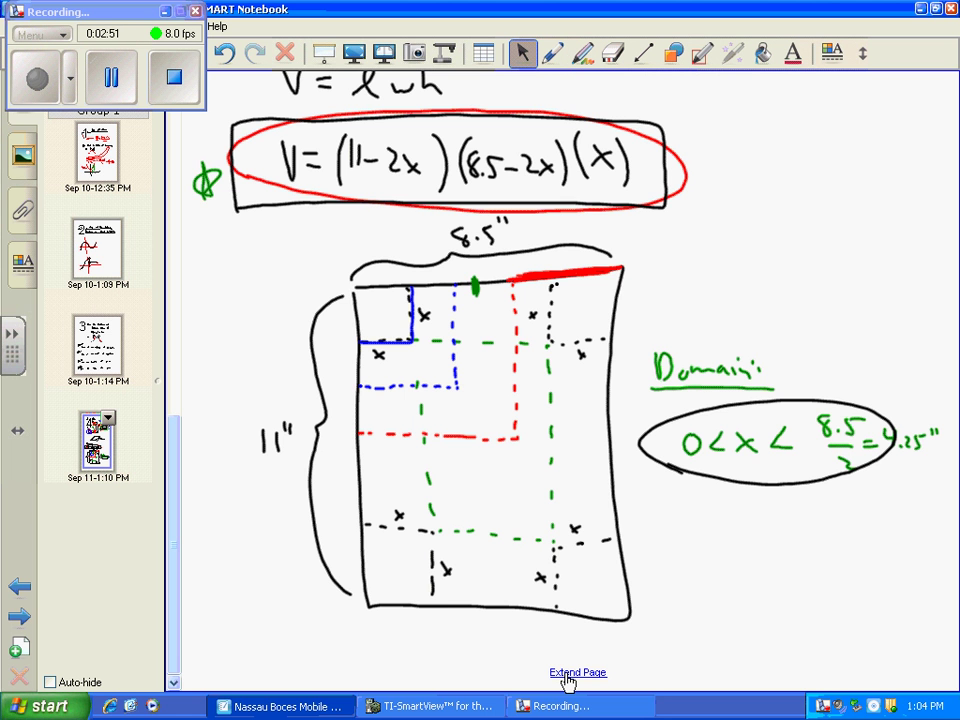
In TI-SmartView's Y= editor, start Y1 with the factor (11-2X) followed by a multiply.
click(398, 708)
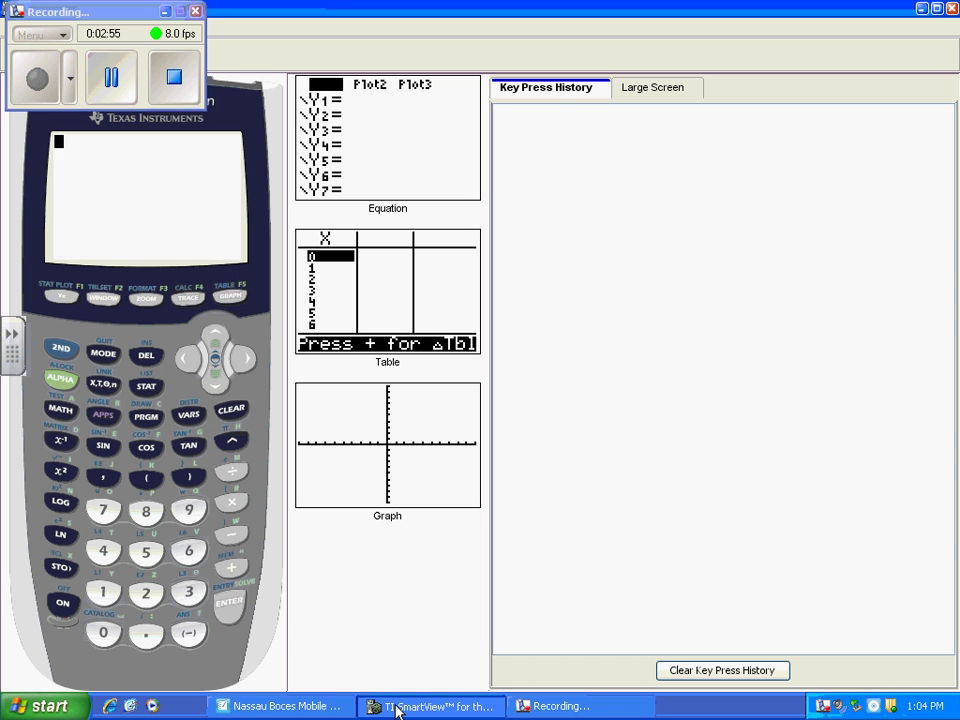
click(62, 298)
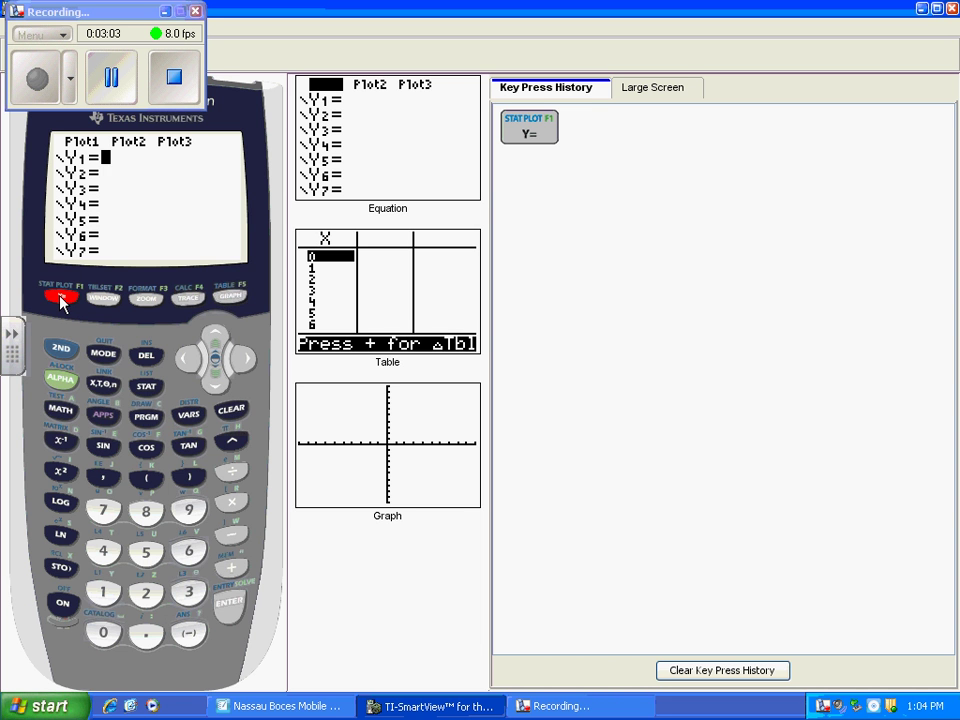
click(146, 477)
click(103, 595)
click(103, 595)
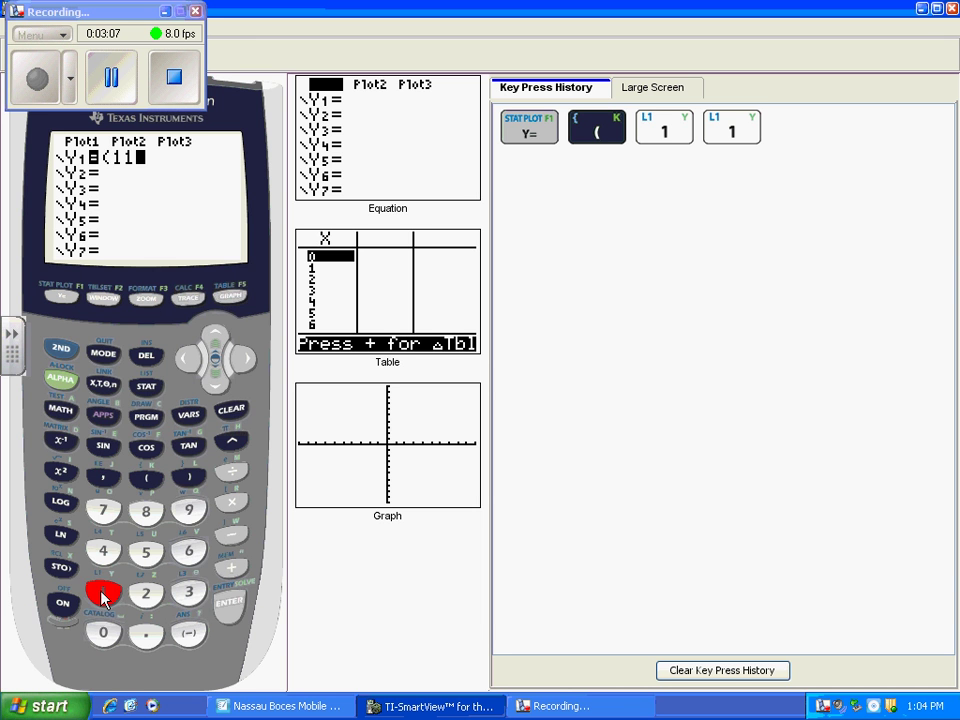
click(233, 537)
click(146, 593)
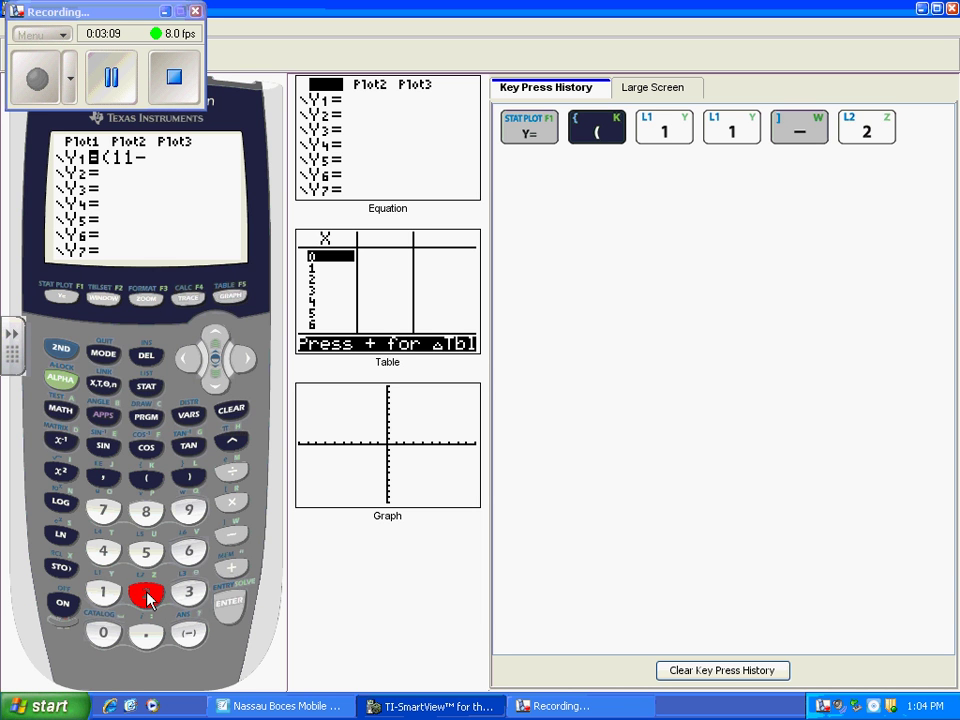
click(104, 385)
click(190, 478)
click(234, 503)
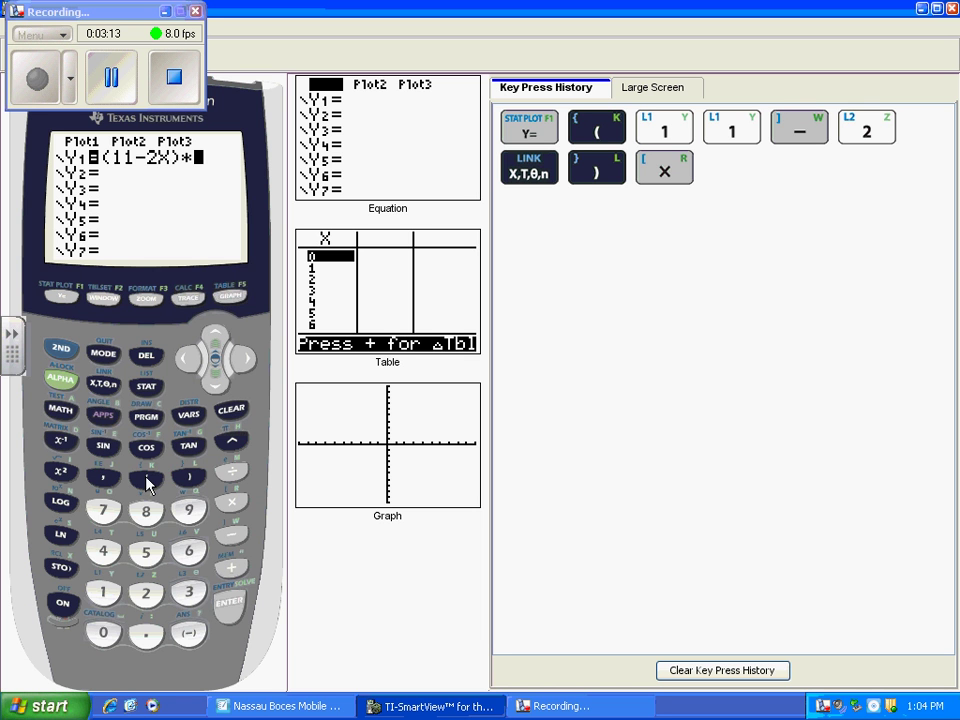
Finish Y1 with (8.5-2X)*X and enter it to show its table and graph.
click(146, 479)
click(146, 512)
key(period)
click(146, 553)
click(231, 534)
click(146, 593)
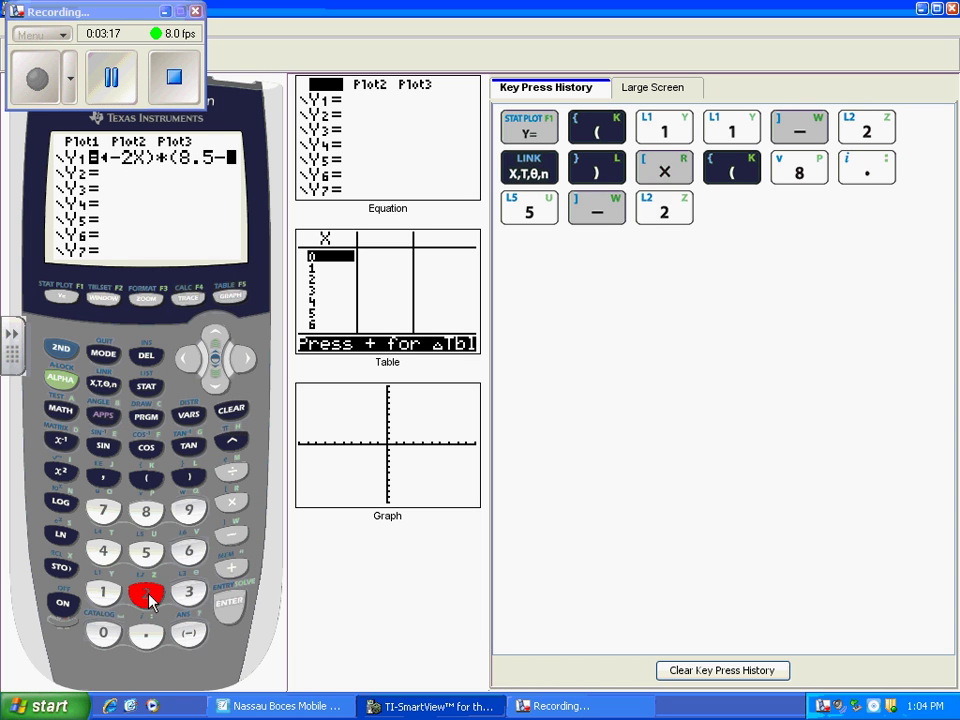
click(103, 385)
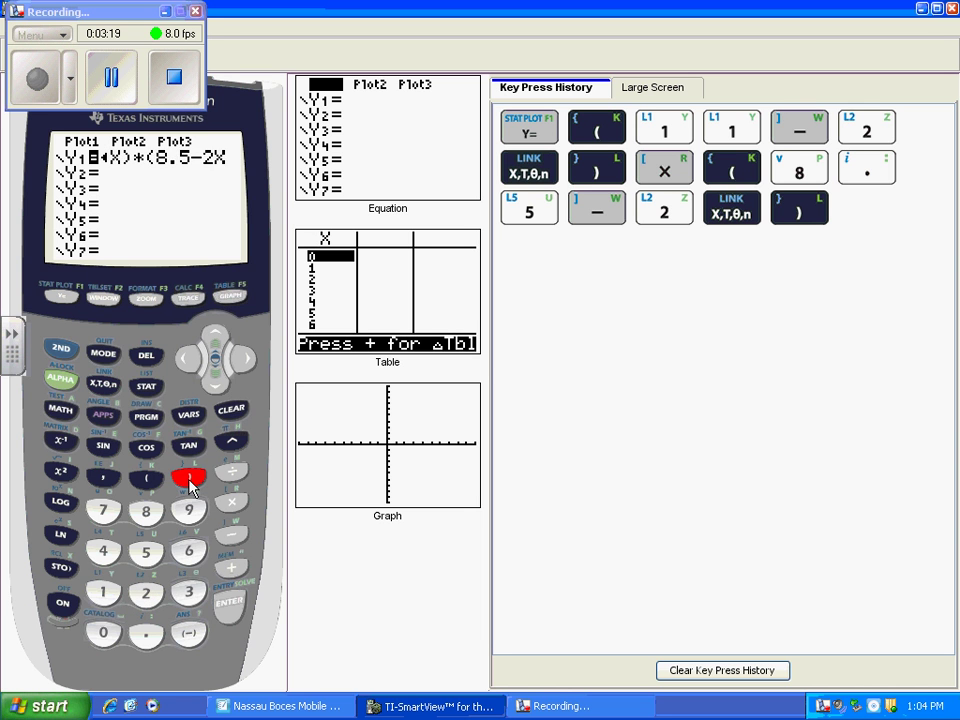
click(231, 502)
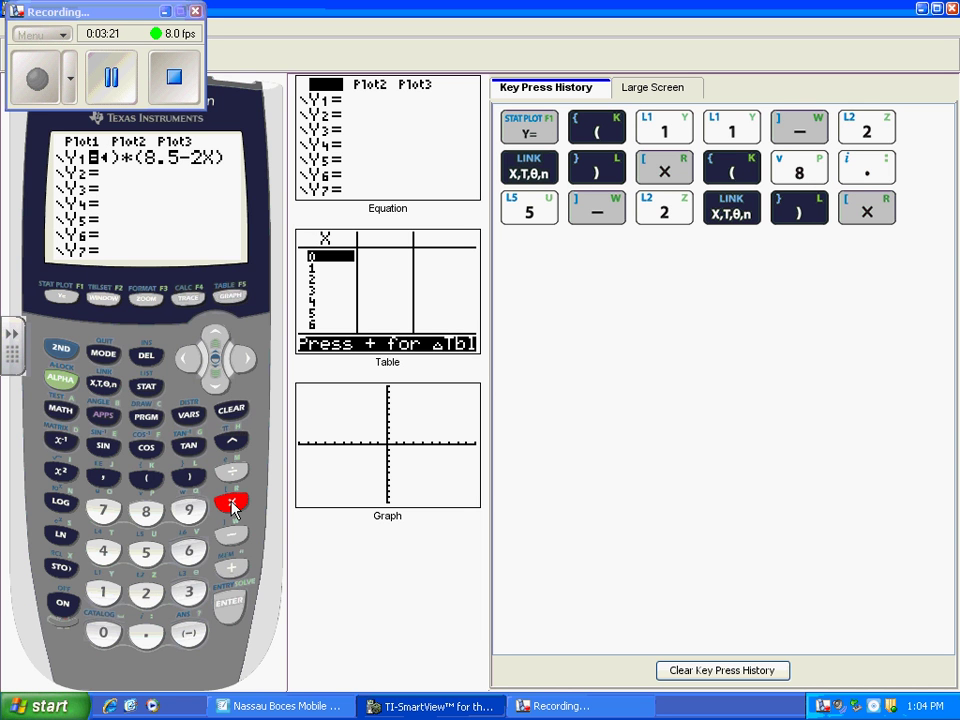
click(104, 385)
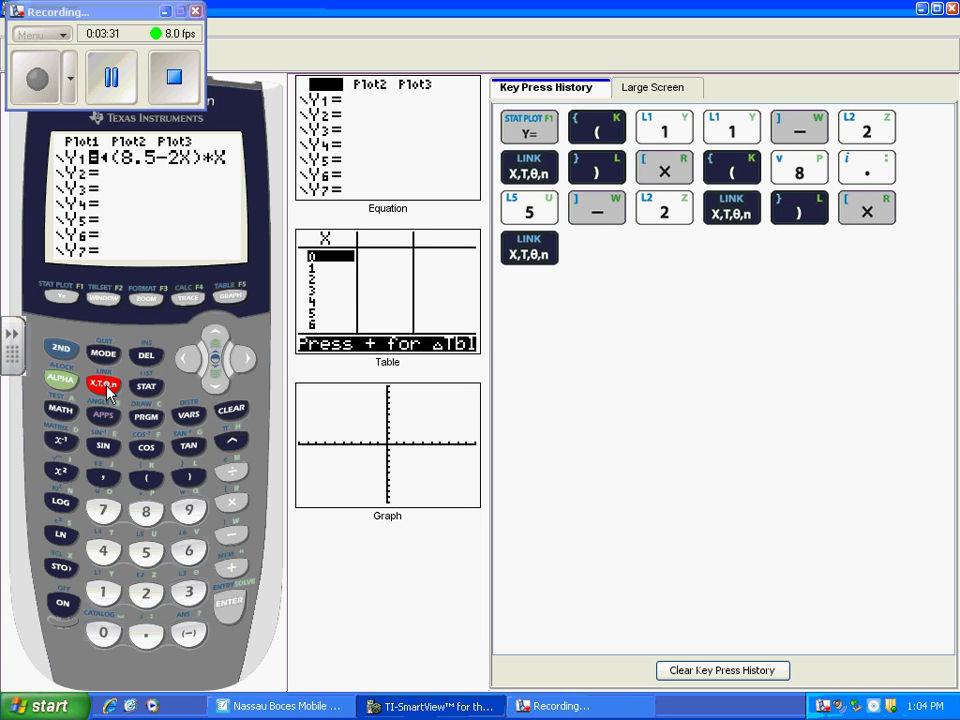
click(229, 603)
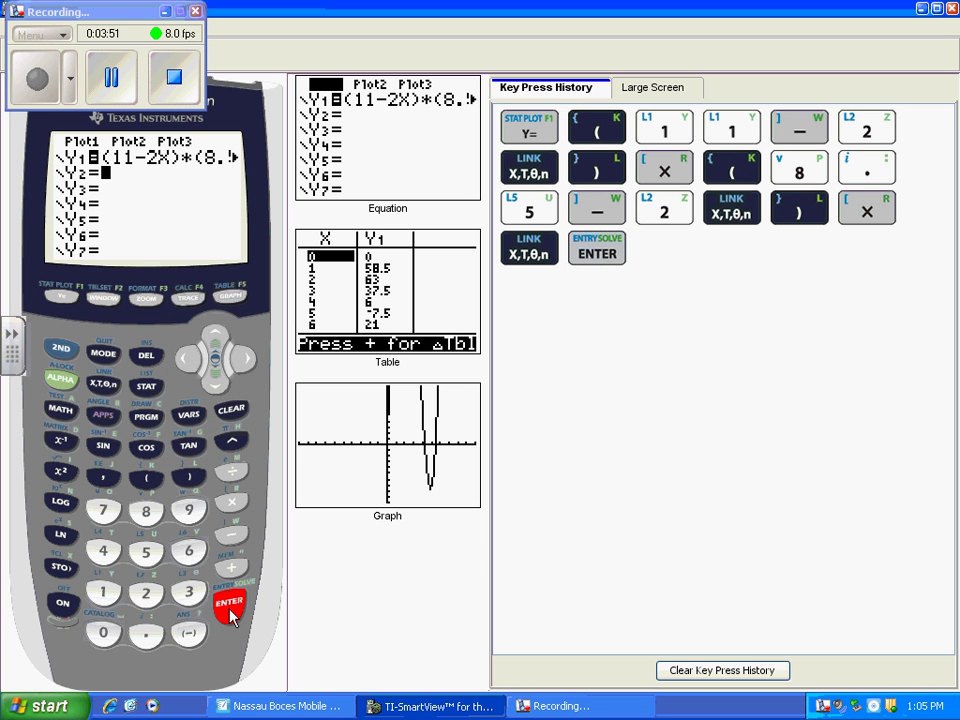
Set the graph window to Xmin 0 and Xmax 4.25.
click(103, 298)
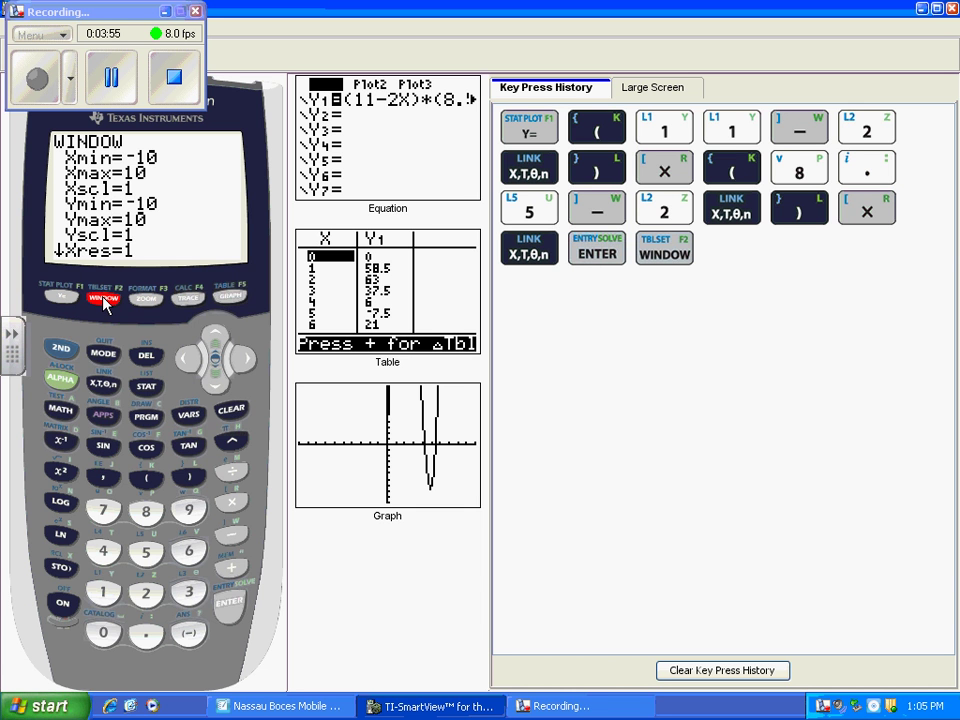
click(104, 634)
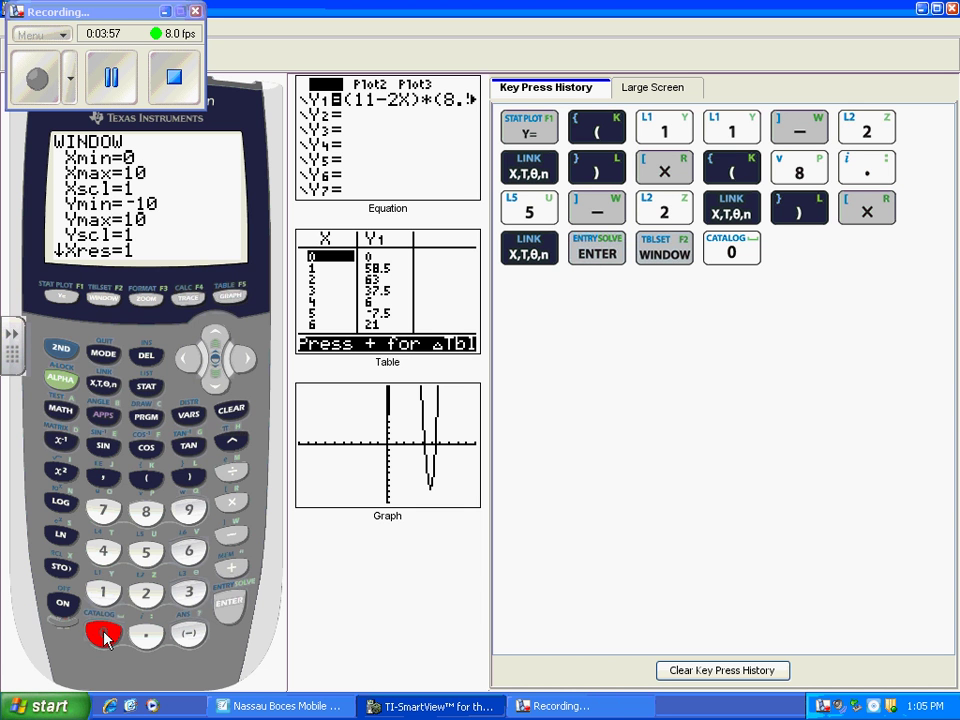
click(232, 612)
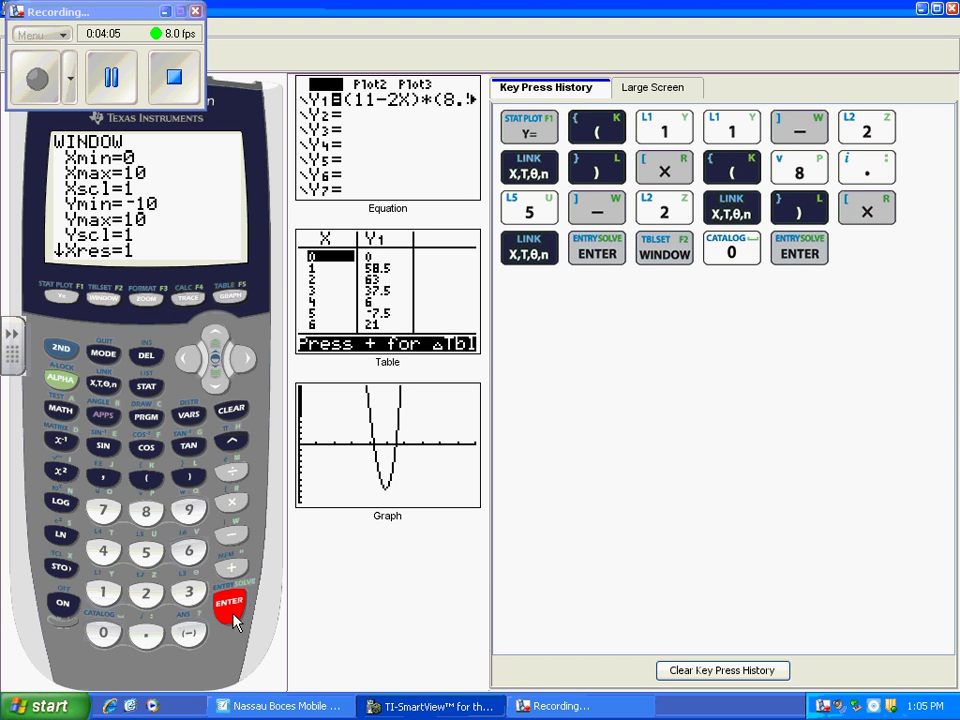
click(103, 548)
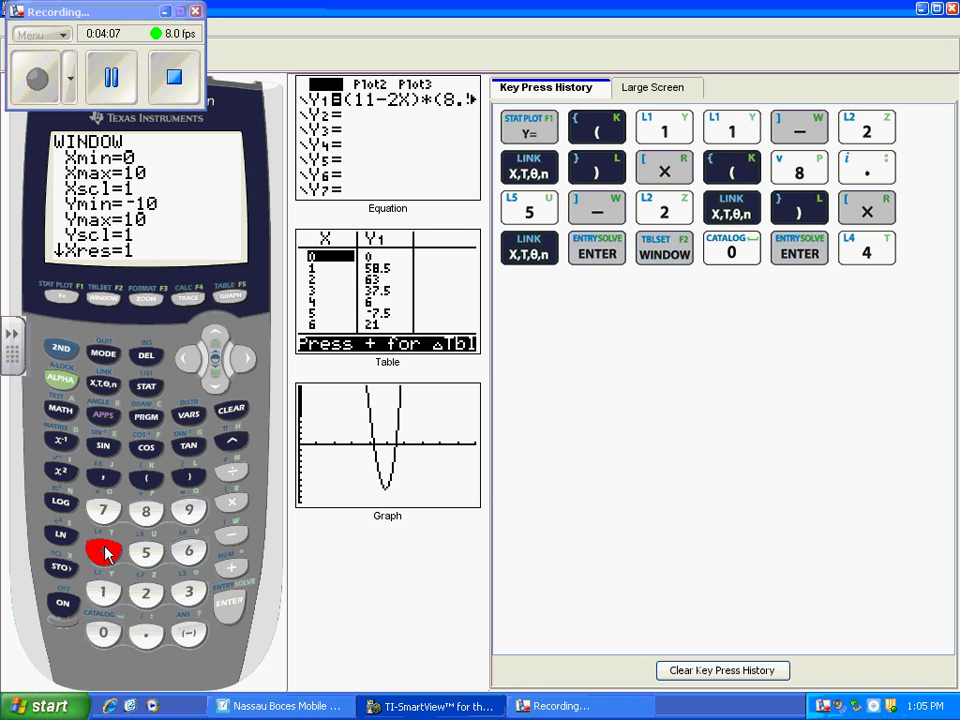
click(146, 630)
click(147, 595)
click(147, 553)
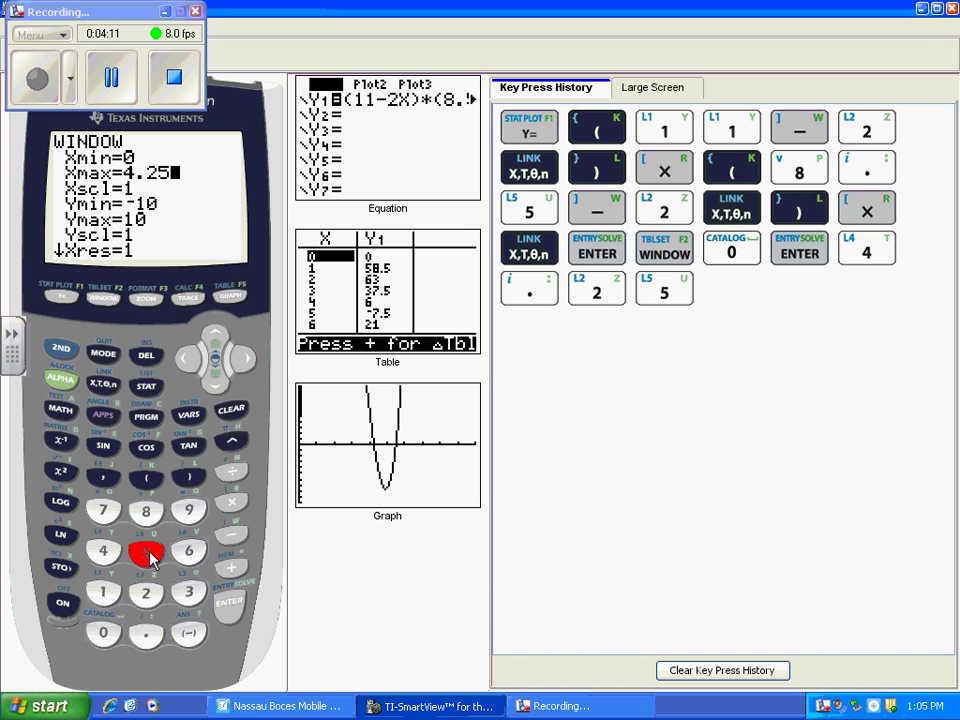
click(228, 603)
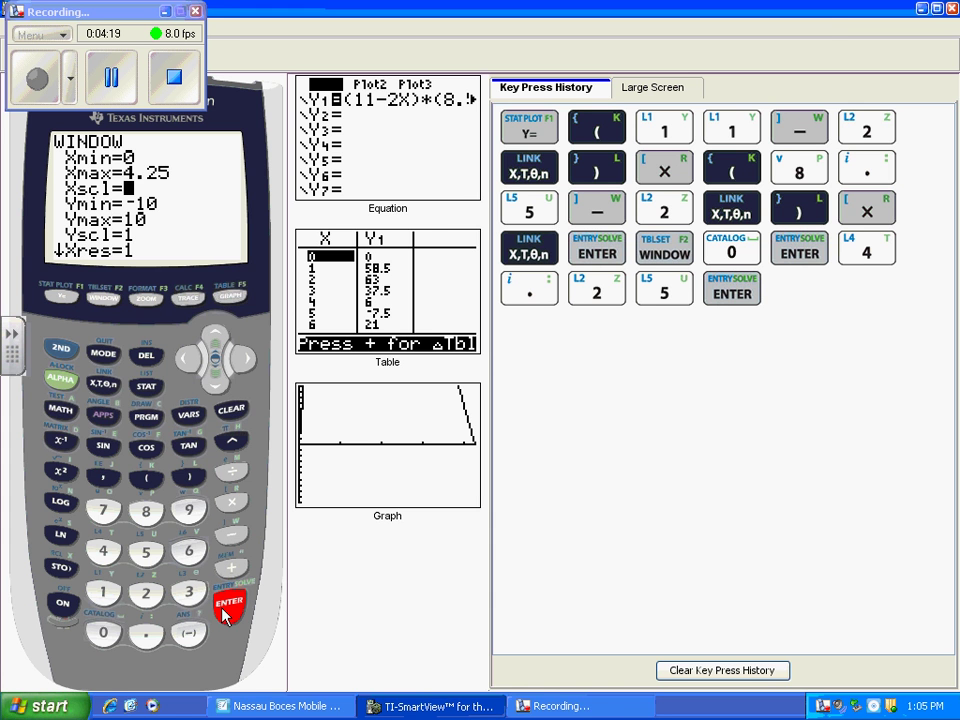
mouse_move(330, 364)
mouse_down()
mouse_move(448, 324)
mouse_move(412, 222)
mouse_move(300, 288)
mouse_move(345, 366)
mouse_up()
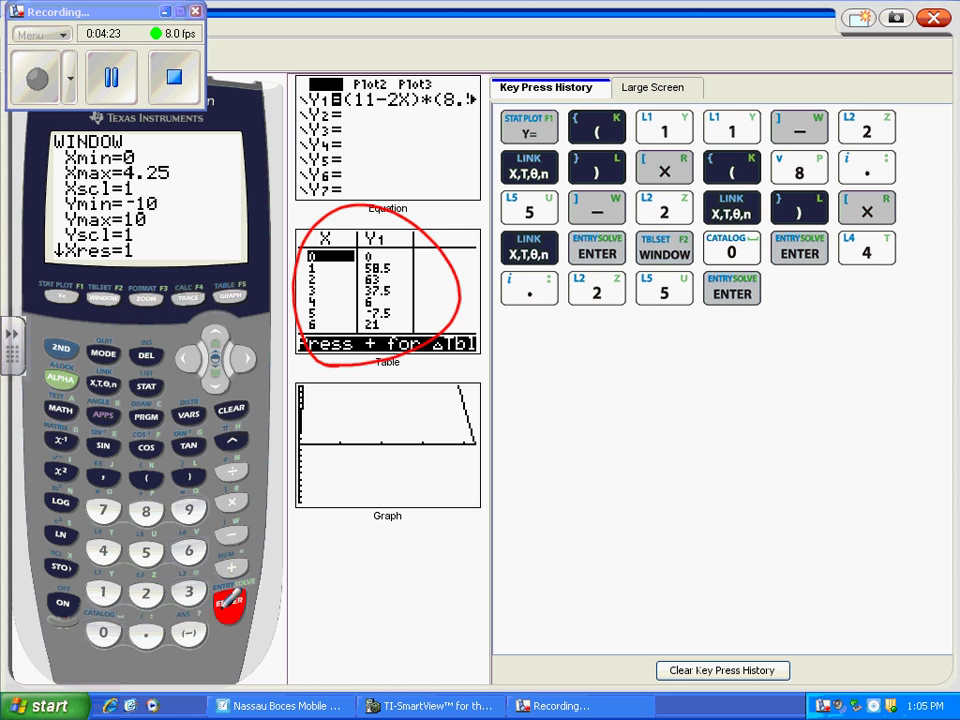
drag(318, 257, 320, 262)
mouse_move(395, 245)
mouse_down()
mouse_move(360, 290)
mouse_move(385, 332)
mouse_move(402, 250)
mouse_up()
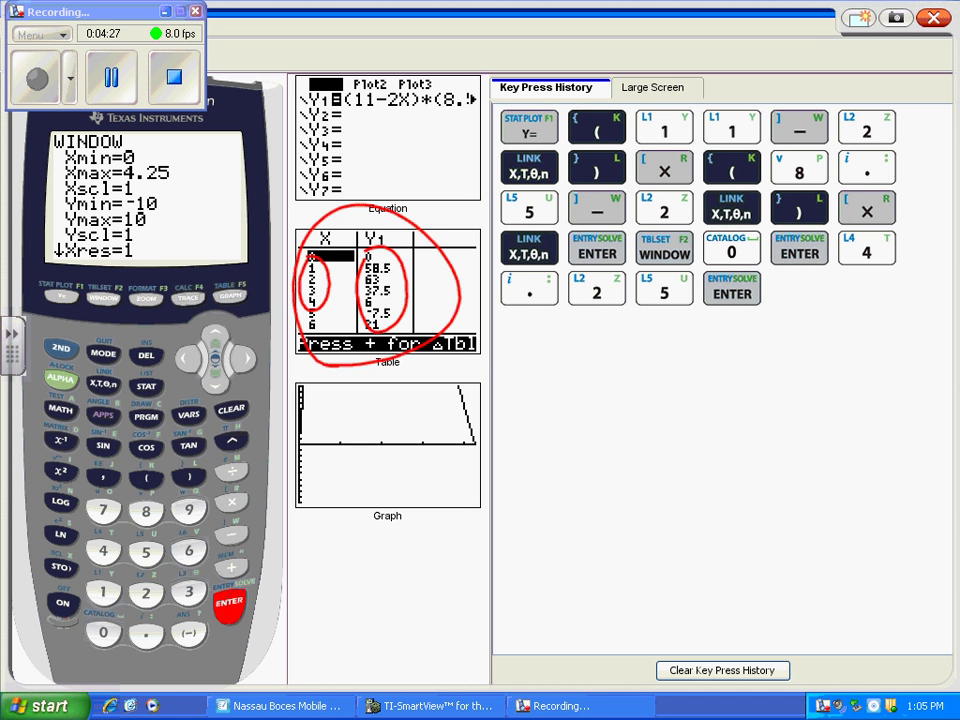
click(224, 615)
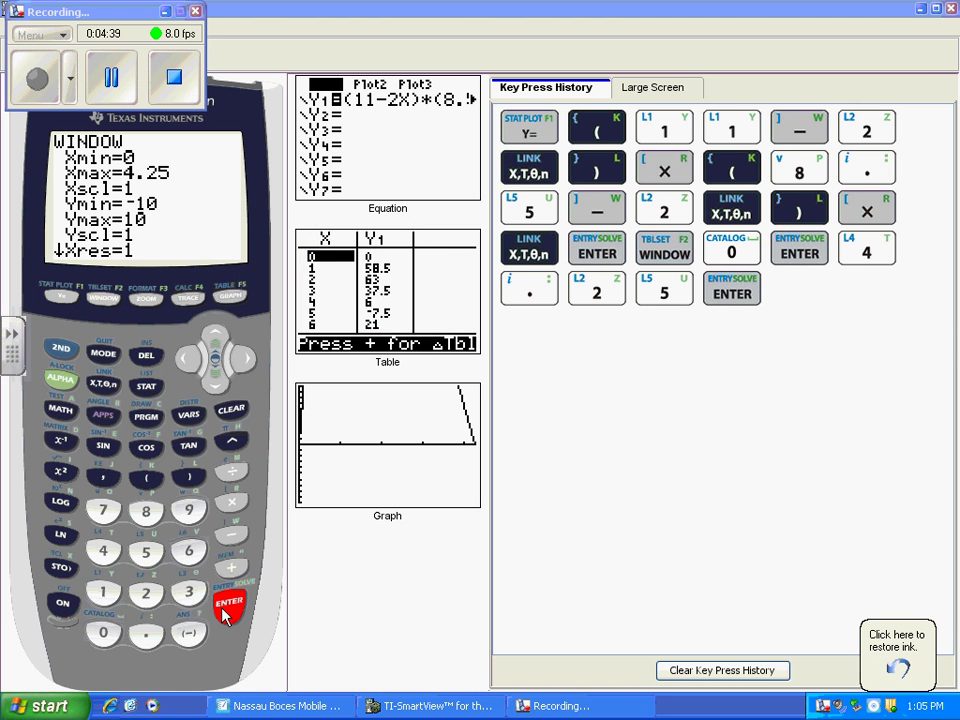
View the table of values, then set the window's Ymin to 0.
click(62, 352)
click(230, 298)
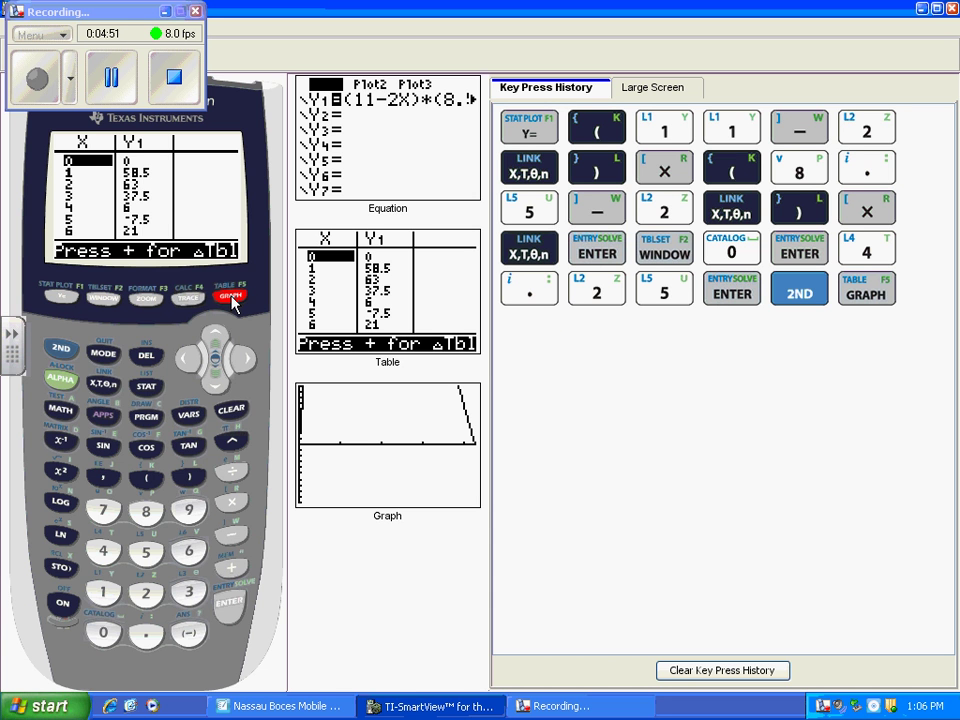
click(103, 299)
click(215, 380)
click(215, 380)
click(215, 380)
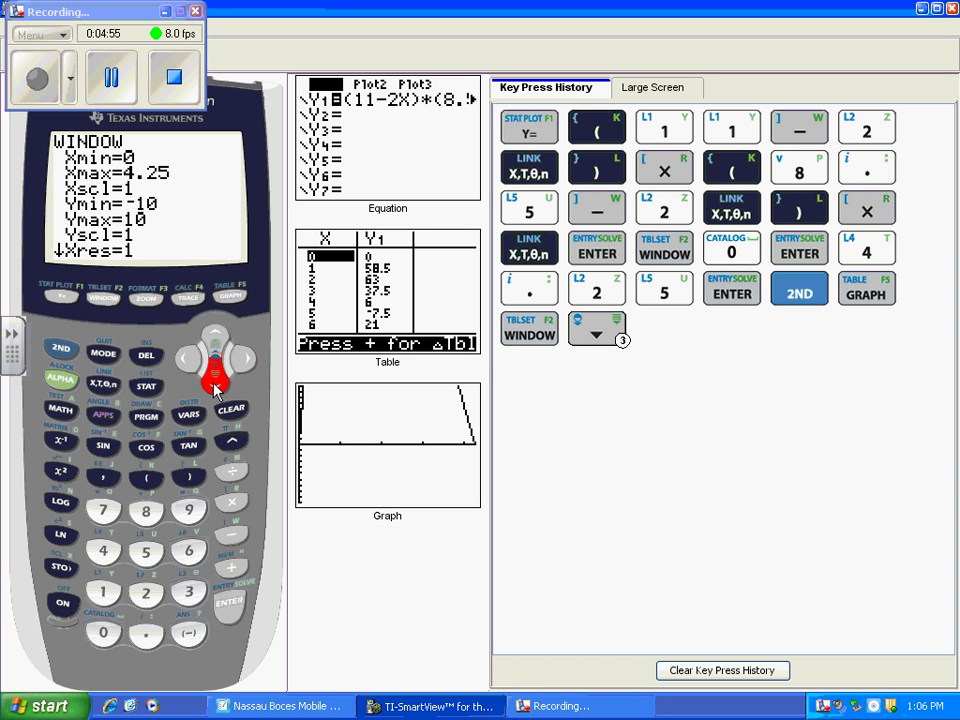
click(103, 632)
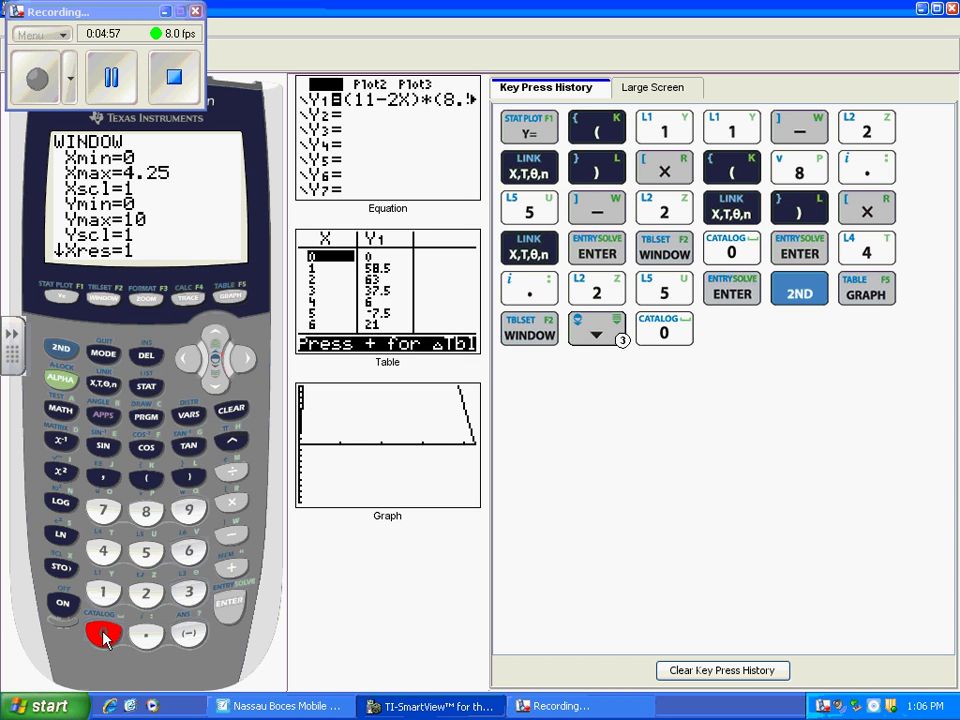
Set Ymax to 100 and Yscl to 10, then regraph the volume curve.
click(215, 380)
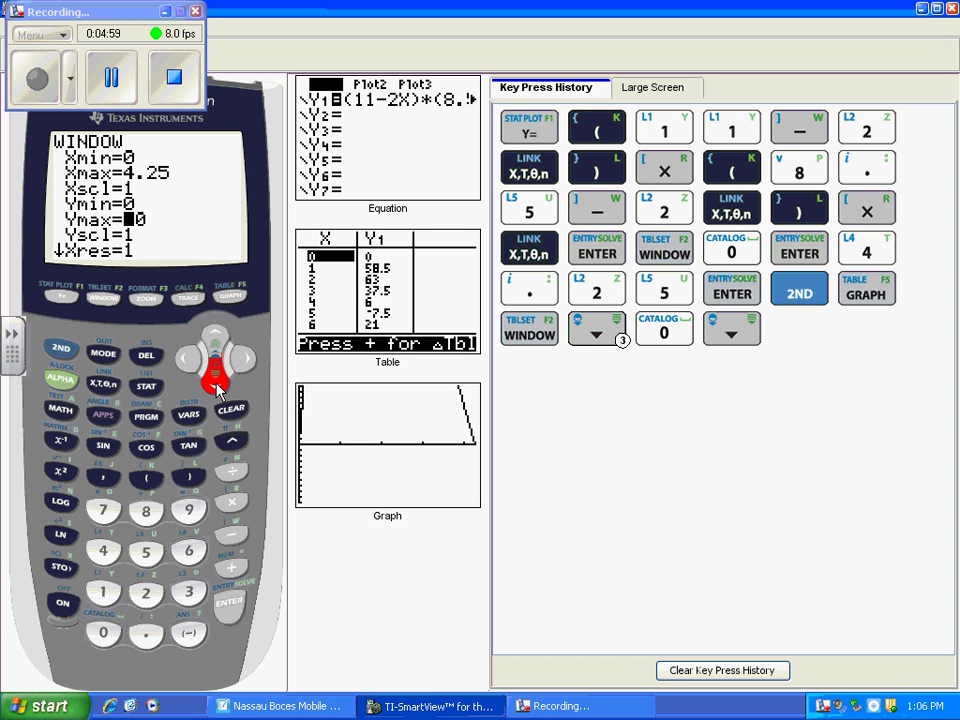
click(103, 592)
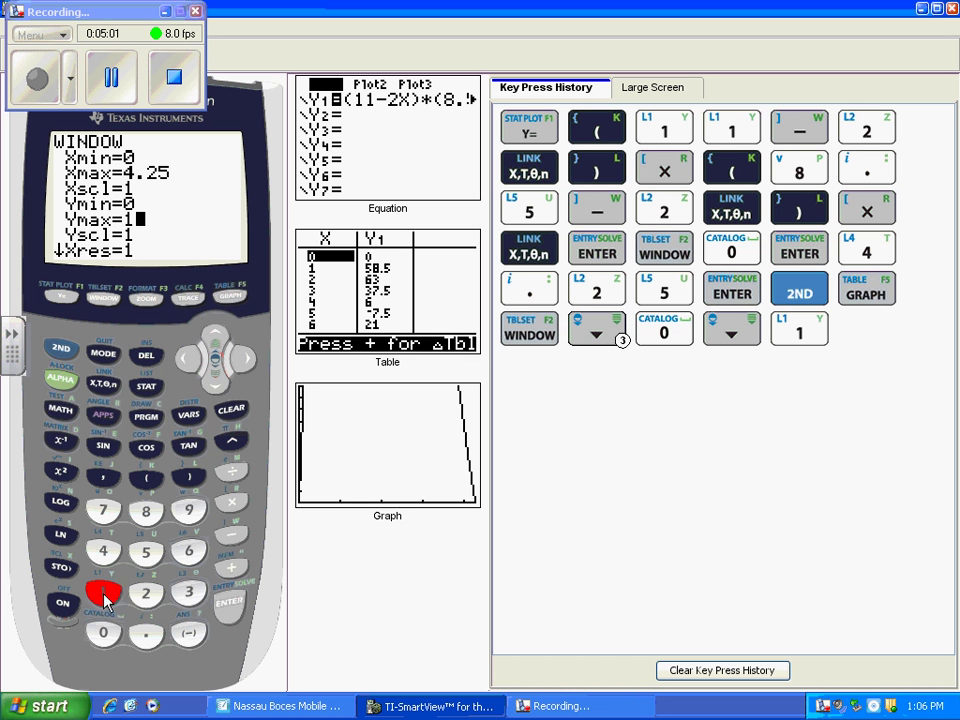
click(103, 632)
click(103, 632)
click(214, 380)
click(103, 592)
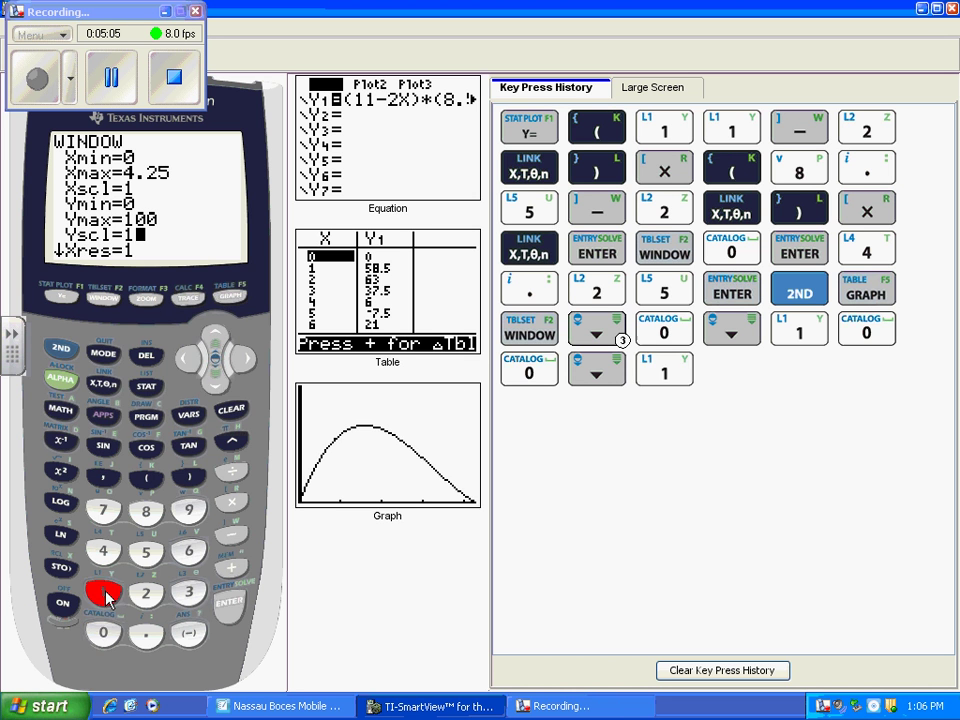
click(103, 632)
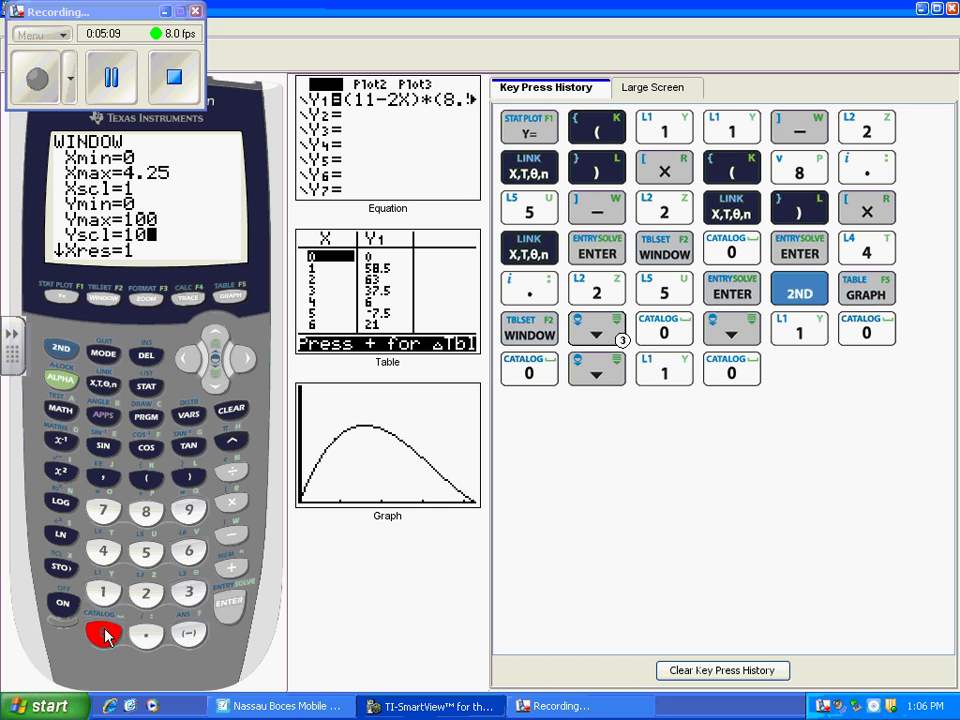
click(226, 610)
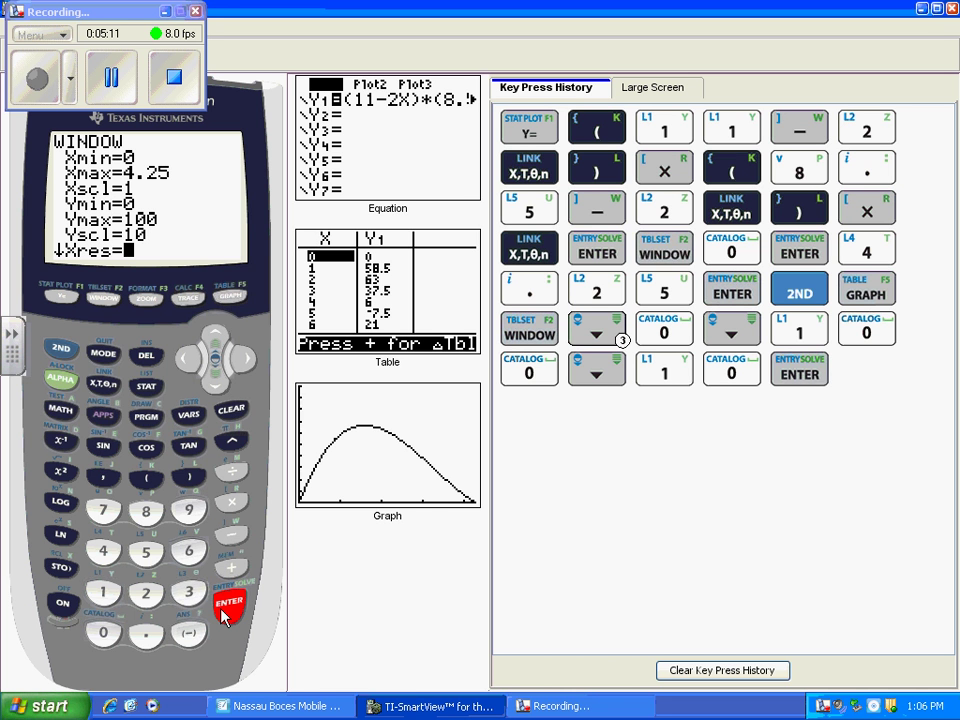
click(230, 297)
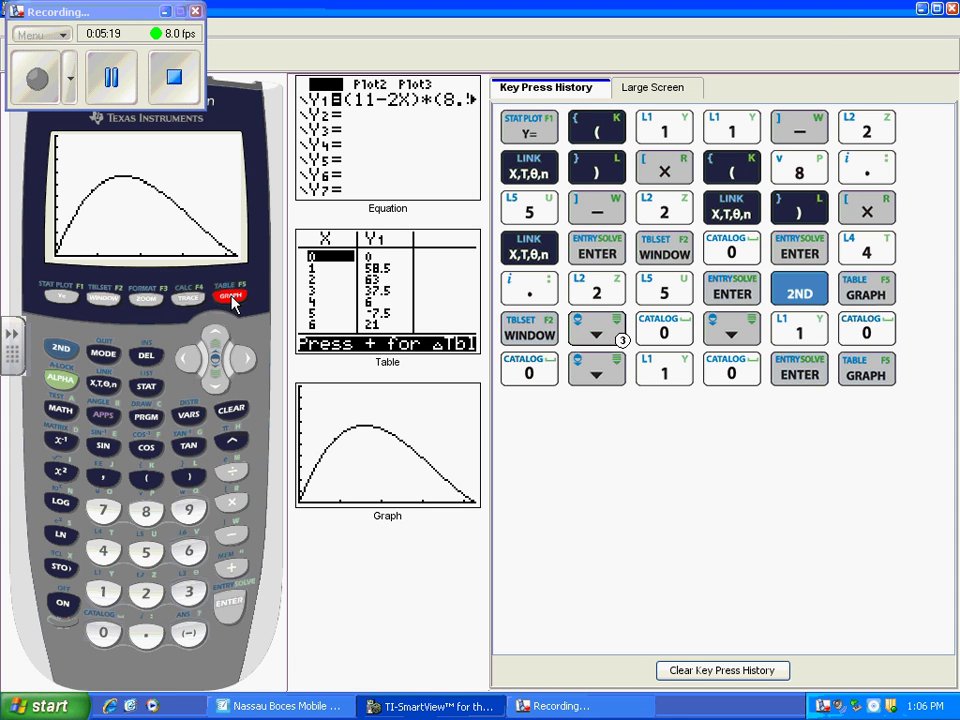
mouse_move(144, 172)
mouse_down()
mouse_move(132, 188)
mouse_move(146, 176)
mouse_up()
click(124, 177)
mouse_move(98, 246)
mouse_down()
mouse_move(97, 258)
mouse_move(99, 238)
mouse_move(138, 260)
mouse_move(154, 235)
mouse_up()
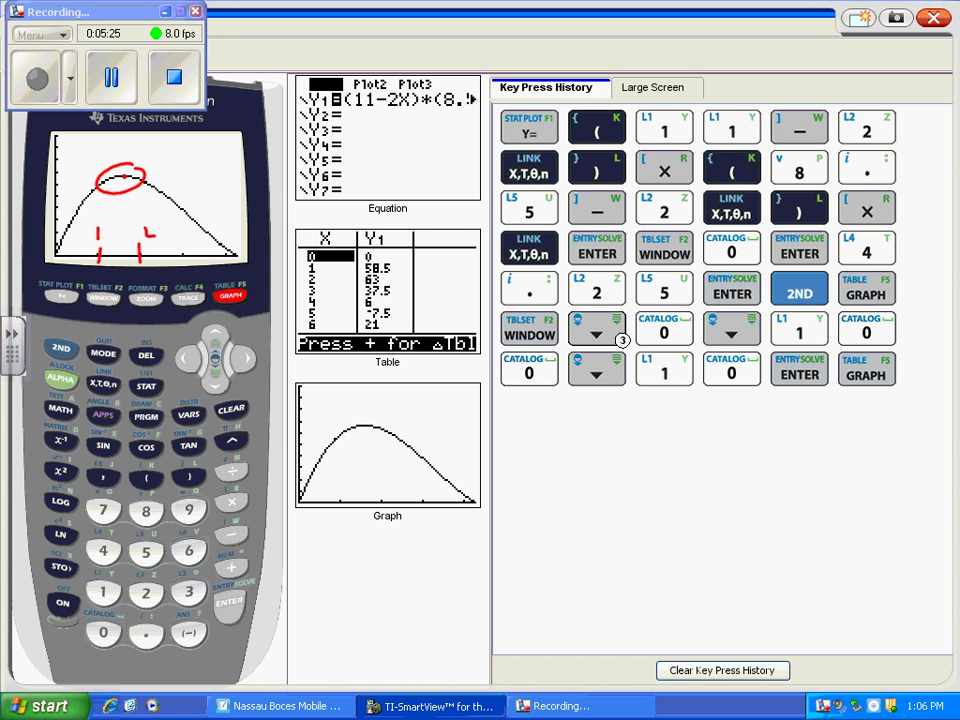
click(232, 303)
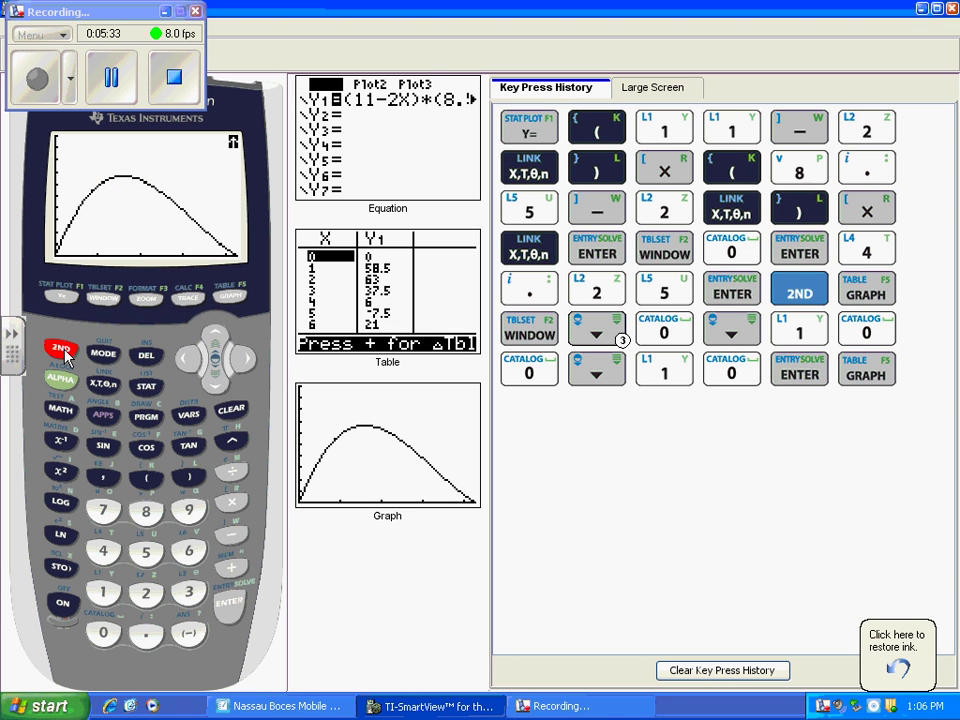
Choose 4:maximum from the CALC menu for the volume curve.
click(60, 348)
click(187, 299)
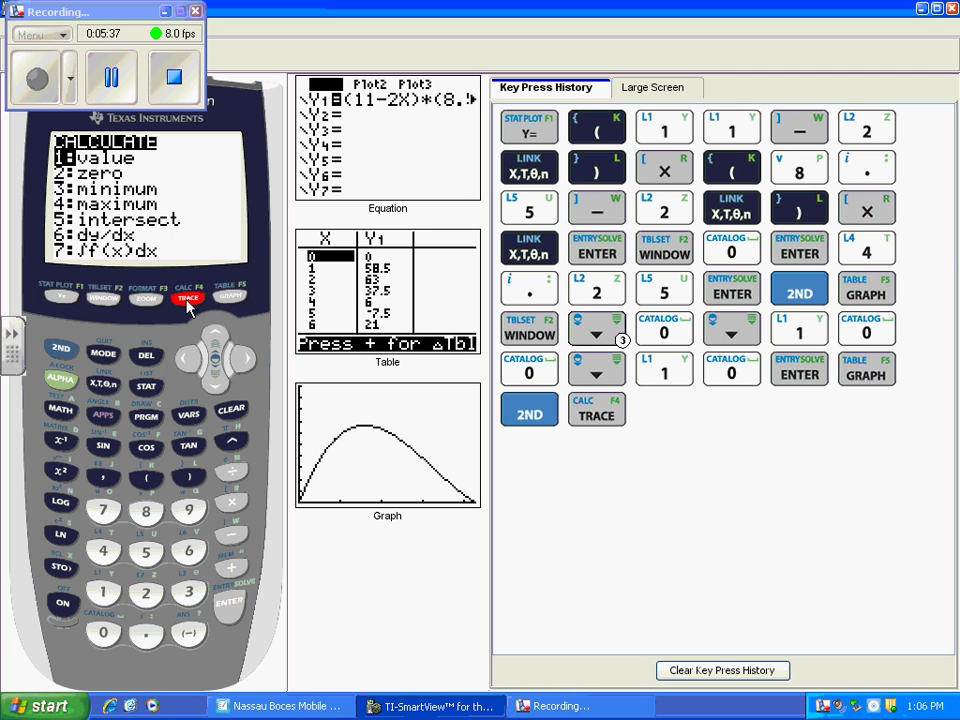
click(216, 386)
click(217, 386)
click(218, 387)
click(221, 389)
click(216, 343)
click(229, 603)
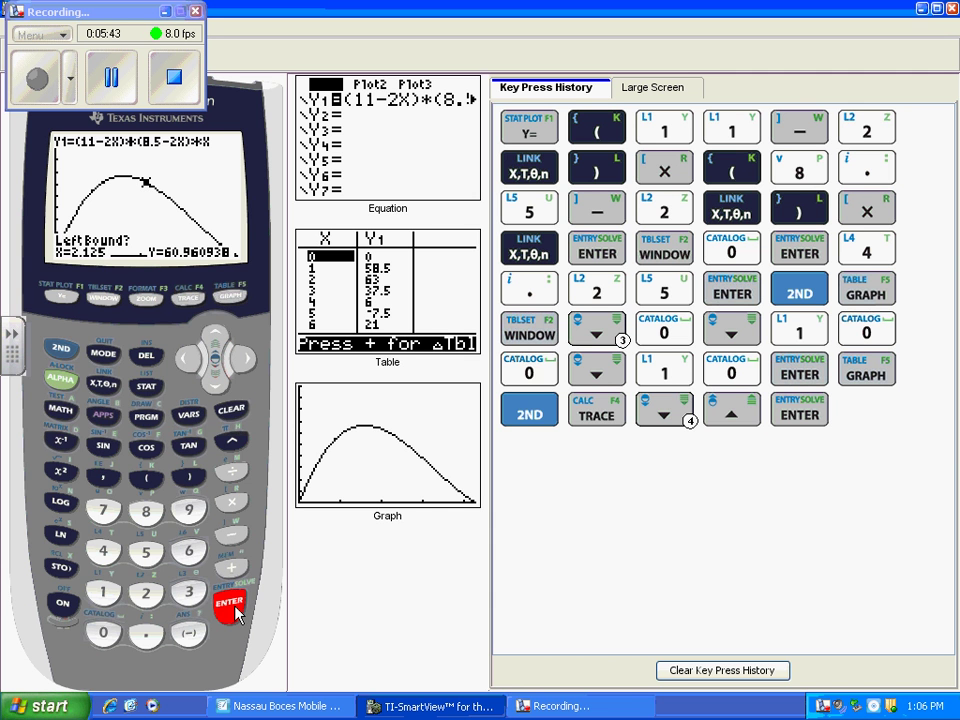
Move the left bound leftward along the curve to about x=1.356.
click(189, 358)
click(189, 358)
click(189, 358)
click(189, 358)
click(189, 360)
click(189, 360)
click(189, 360)
click(189, 360)
click(189, 360)
click(189, 360)
click(189, 360)
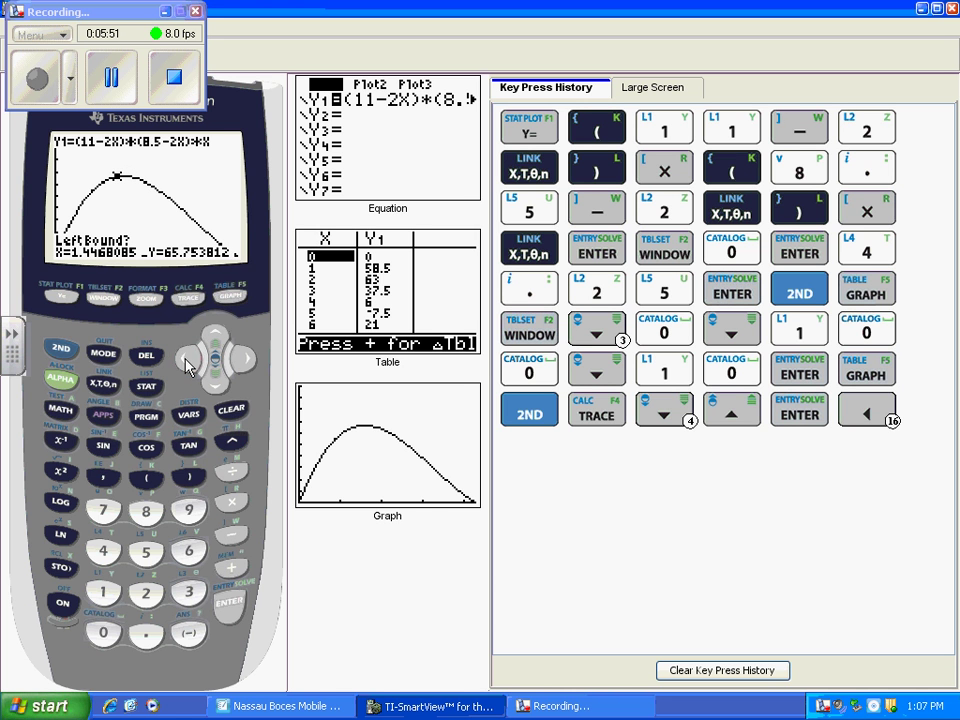
click(189, 360)
click(189, 360)
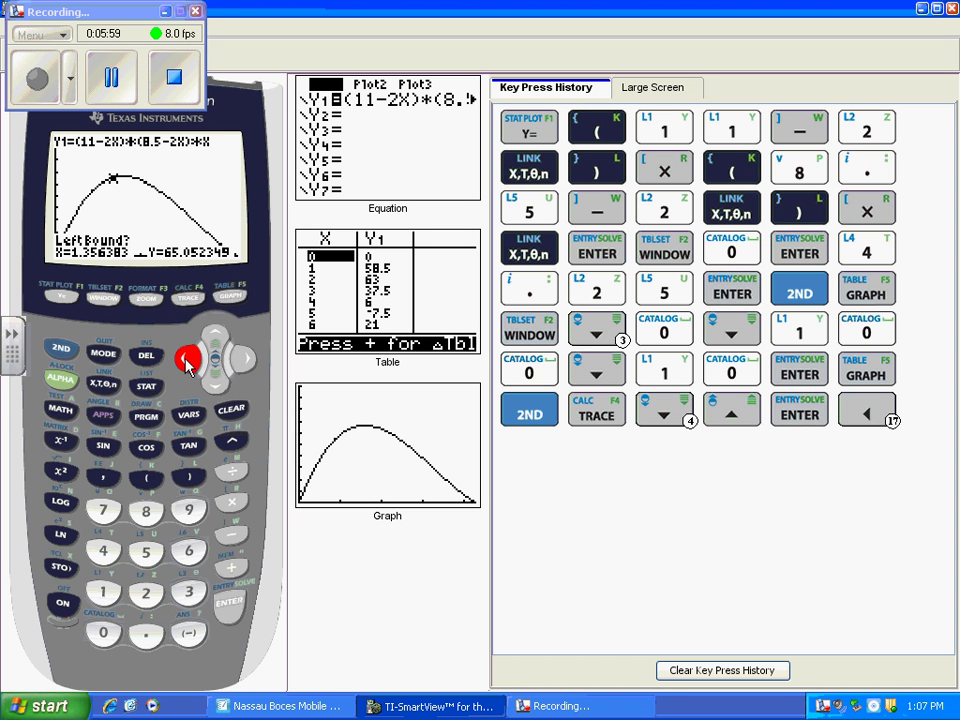
Accept the left bound and move the right bound along the volume curve past its peak.
click(229, 605)
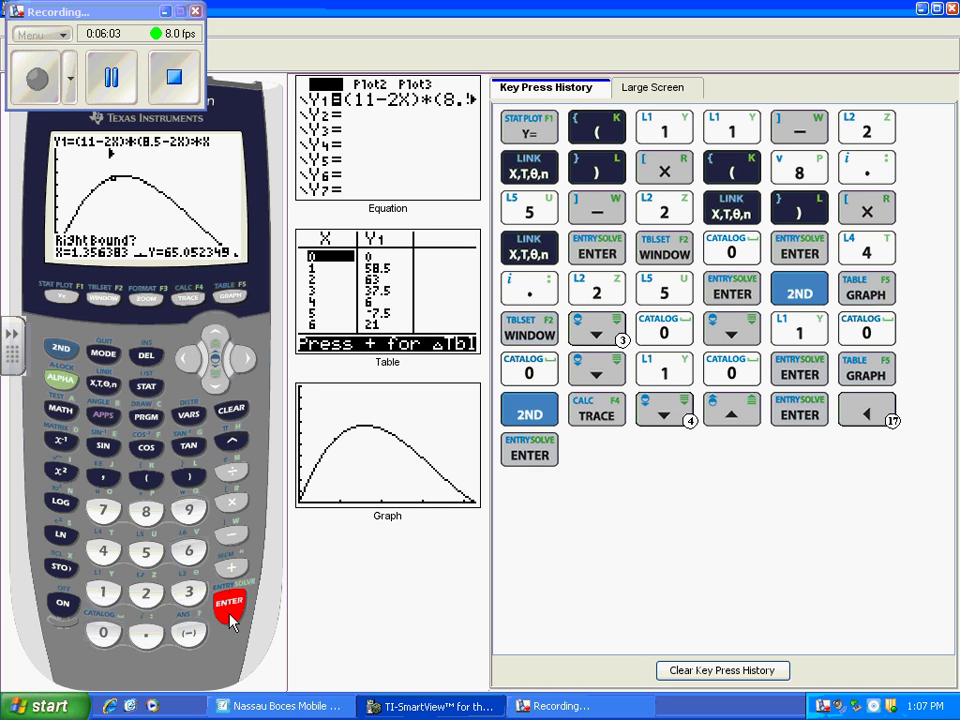
click(243, 360)
click(243, 360)
click(243, 360)
click(243, 360)
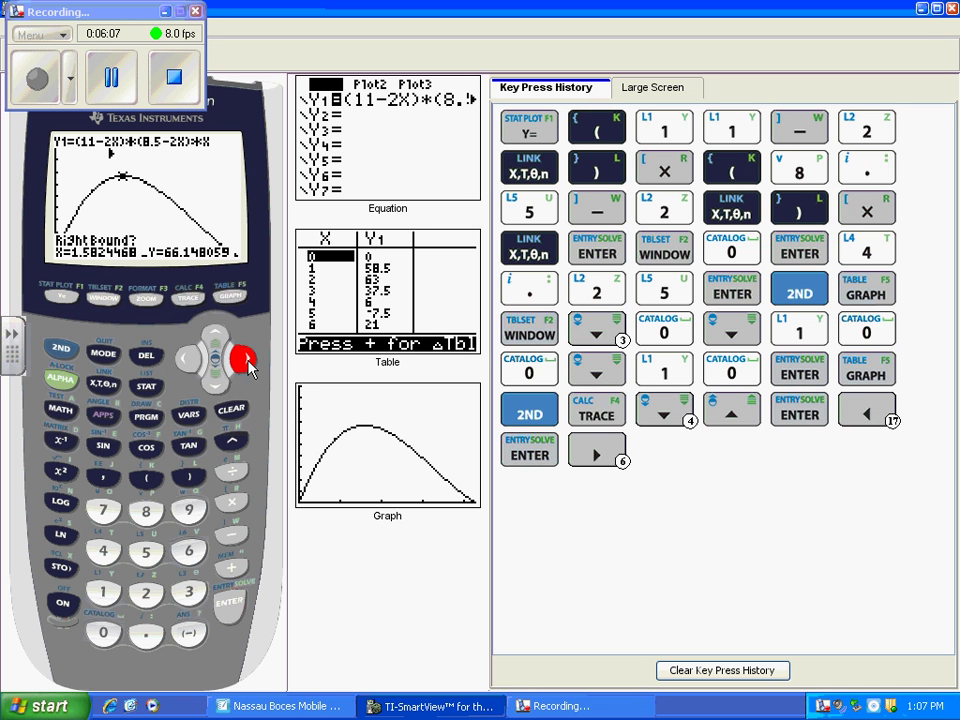
click(243, 360)
click(243, 360)
click(243, 360)
click(243, 360)
click(243, 360)
click(243, 360)
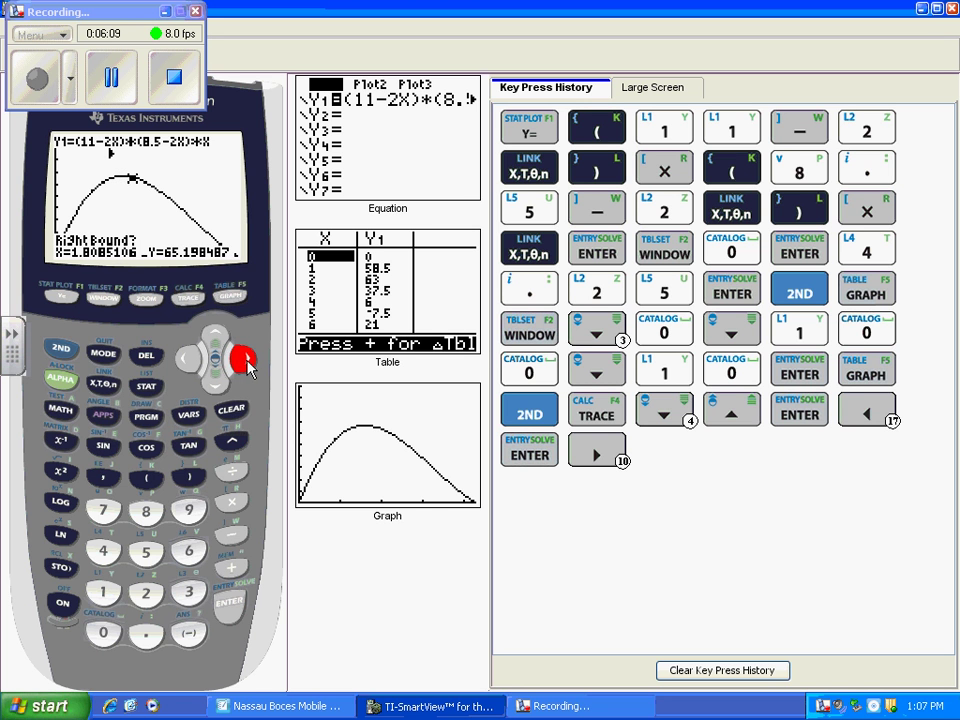
click(243, 360)
Compute the maximum at X=1.5854181, Y=66.148235, then bring up the SMART Notebook formula page.
click(229, 606)
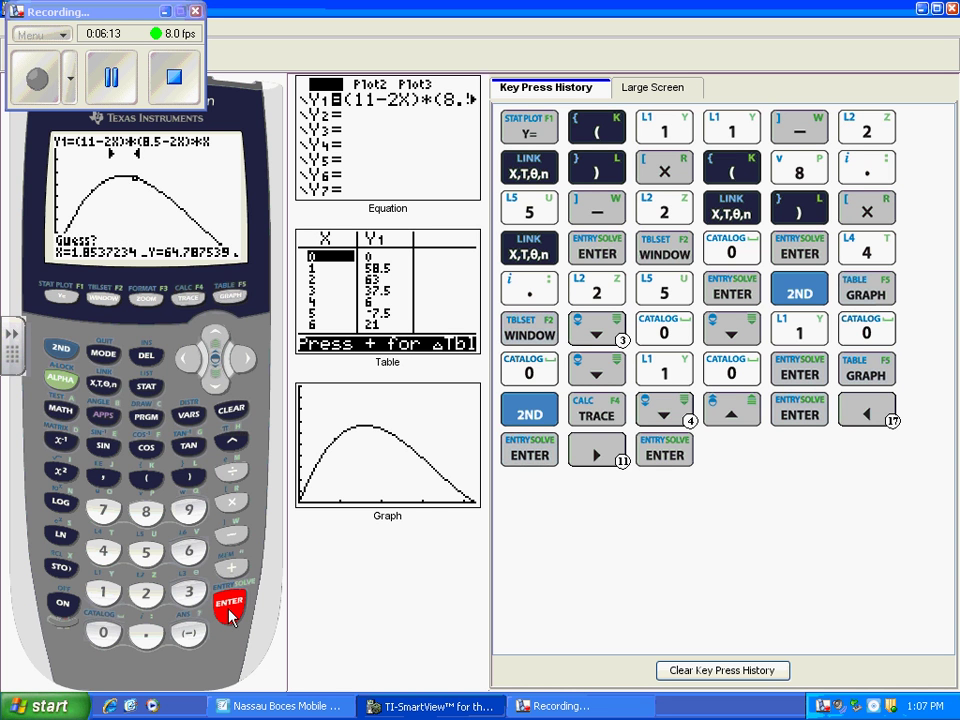
click(231, 610)
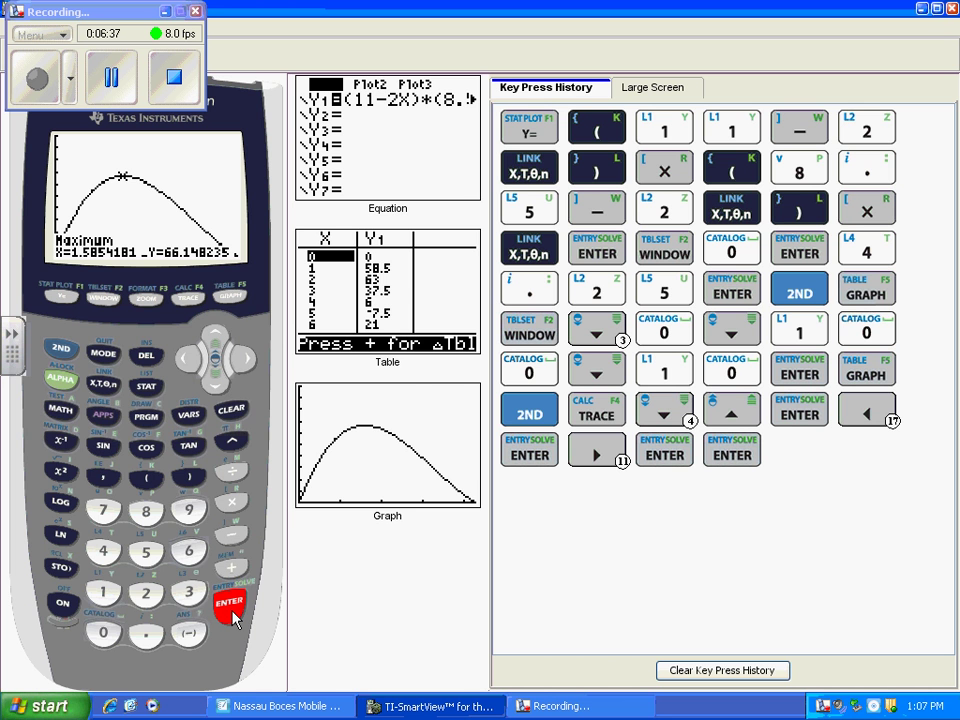
click(262, 708)
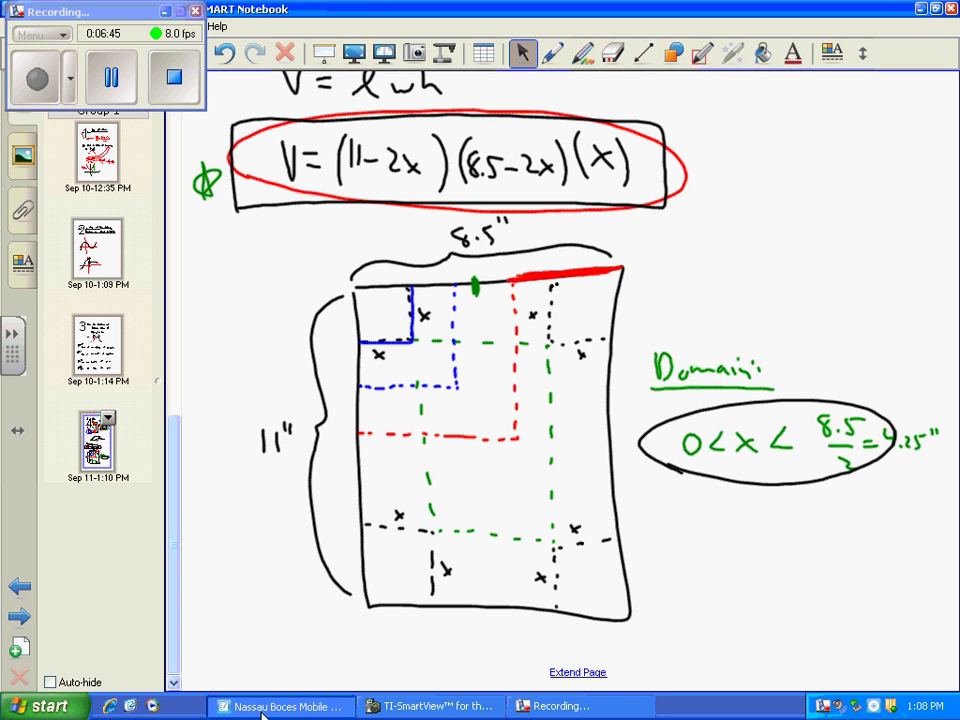
Circle the V=(11-2x)(8.5-2x)(x) formula in black pen ink and add a small mark near the Domain note.
key(p)
mouse_move(250, 212)
mouse_down()
mouse_move(645, 212)
mouse_move(508, 100)
mouse_move(220, 188)
mouse_move(290, 208)
mouse_up()
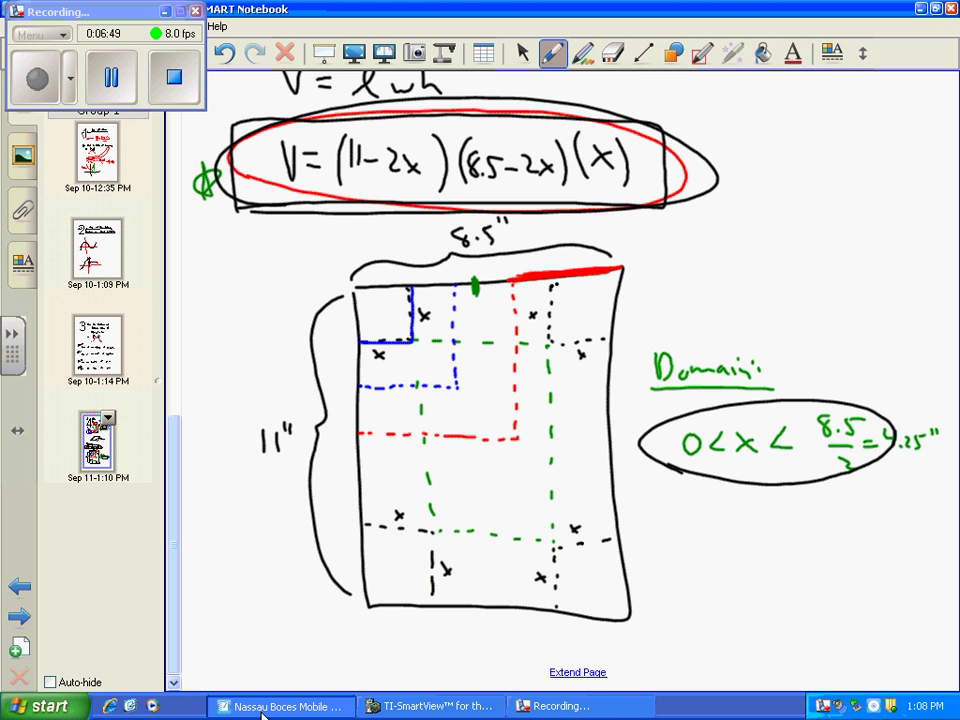
mouse_move(660, 470)
mouse_down()
mouse_move(642, 486)
mouse_move(662, 478)
mouse_up()
click(380, 706)
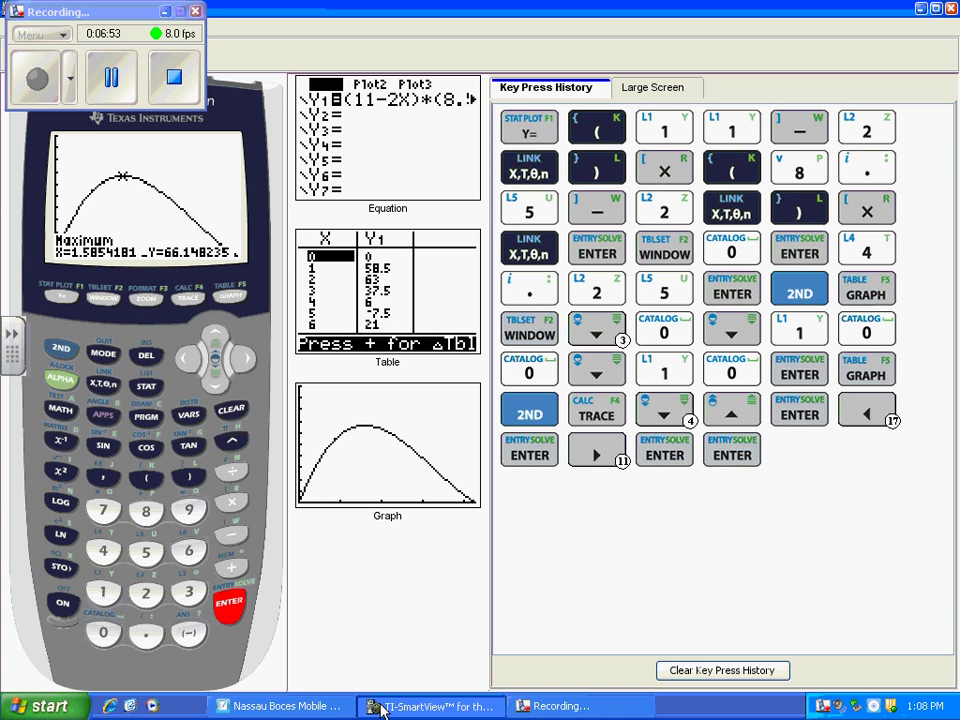